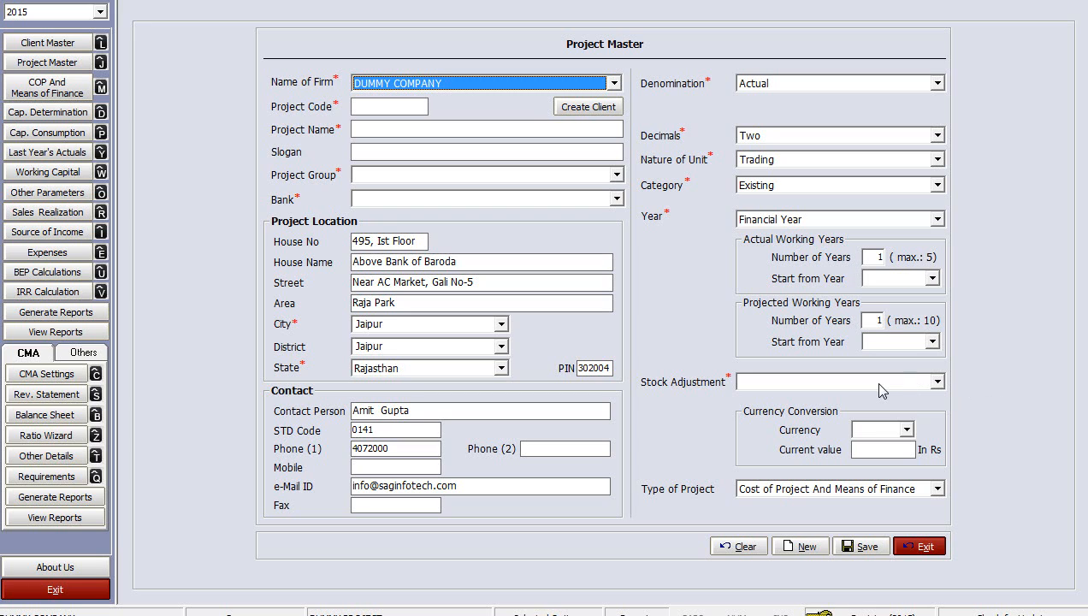
# Check the Stock Adjustment choices in the Project Master form and close the form without saving
pyautogui.click(938, 383)
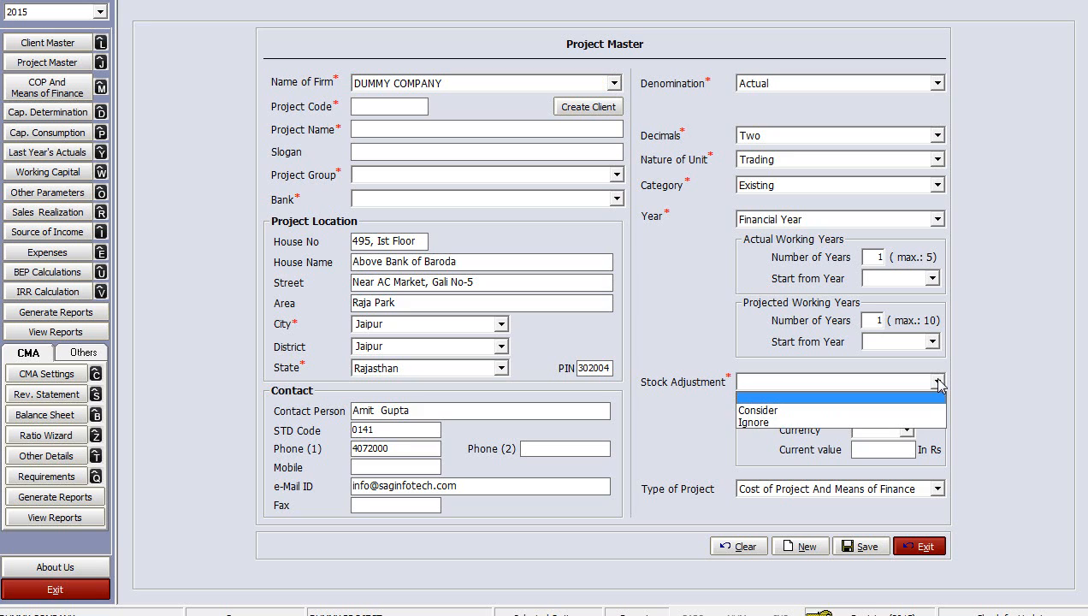
pyautogui.click(1006, 360)
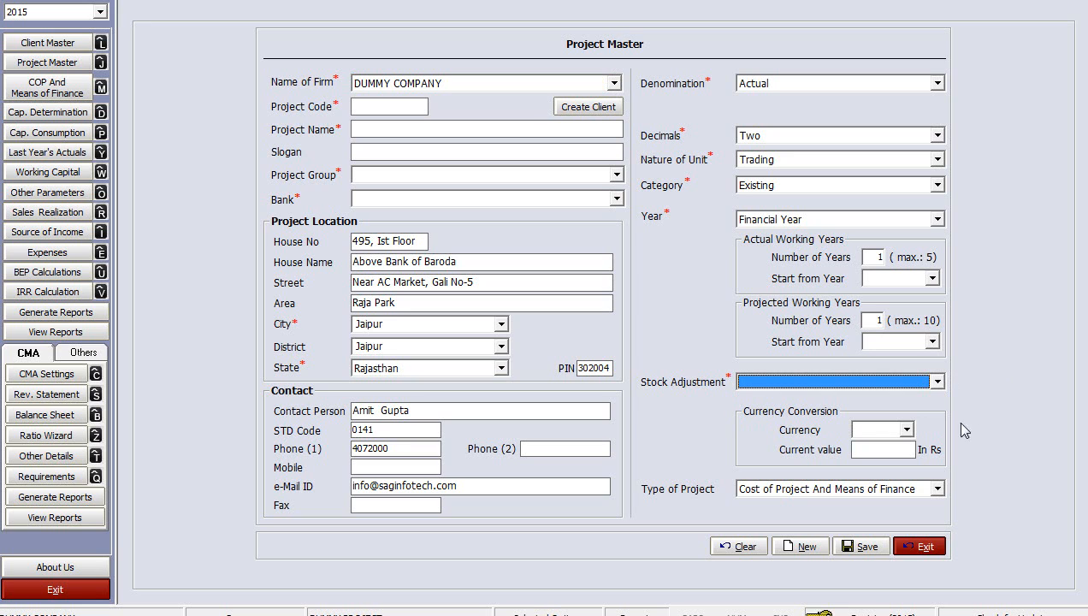
pyautogui.click(924, 548)
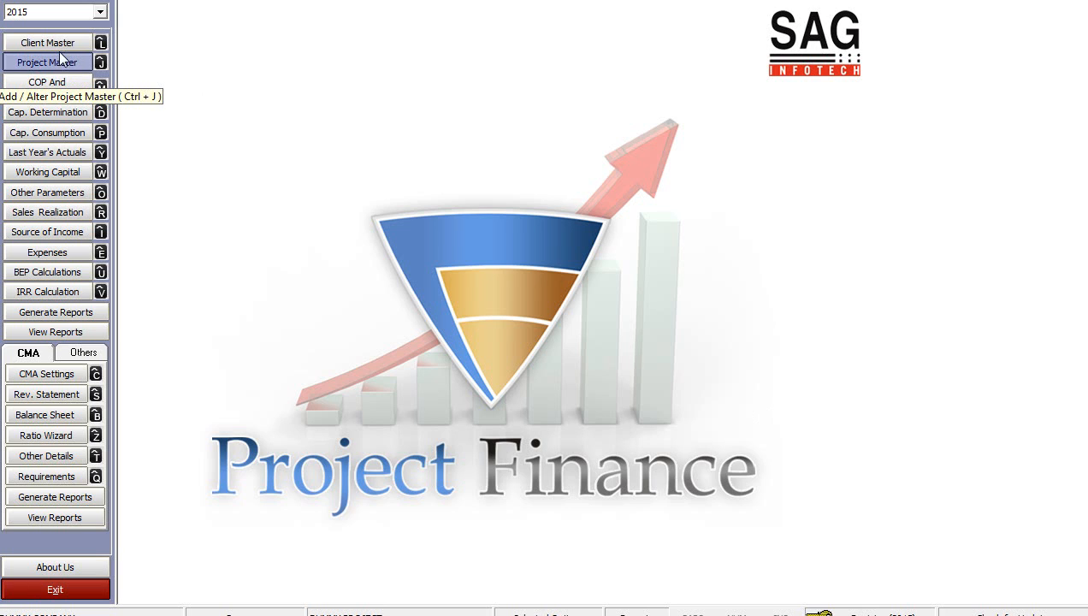
# Open the CoP and MoF sheet and inspect the node options available for the Freehold Land row
pyautogui.click(47, 86)
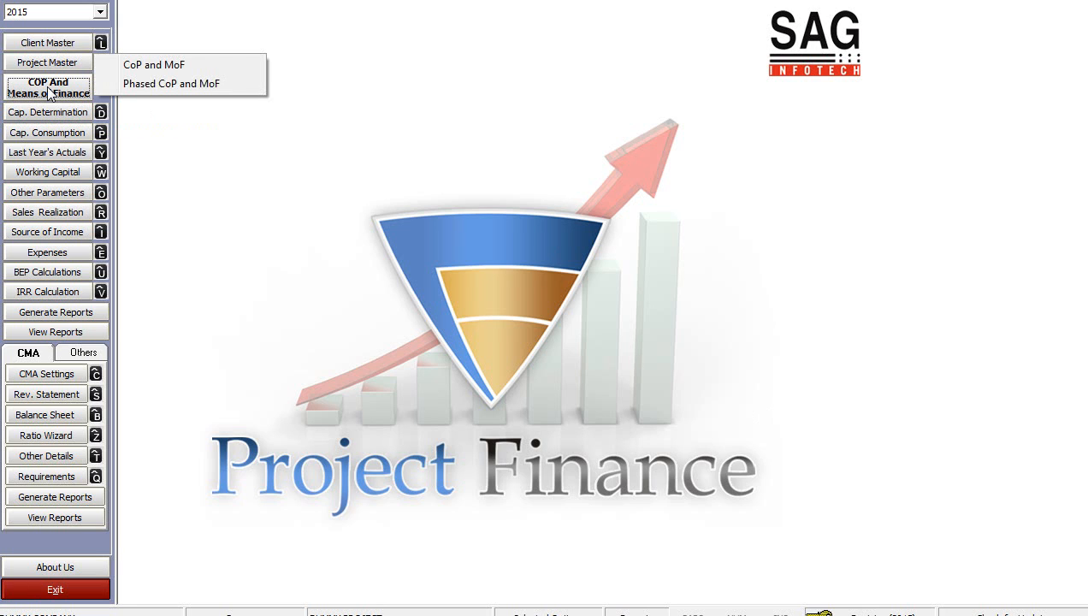
pyautogui.click(180, 66)
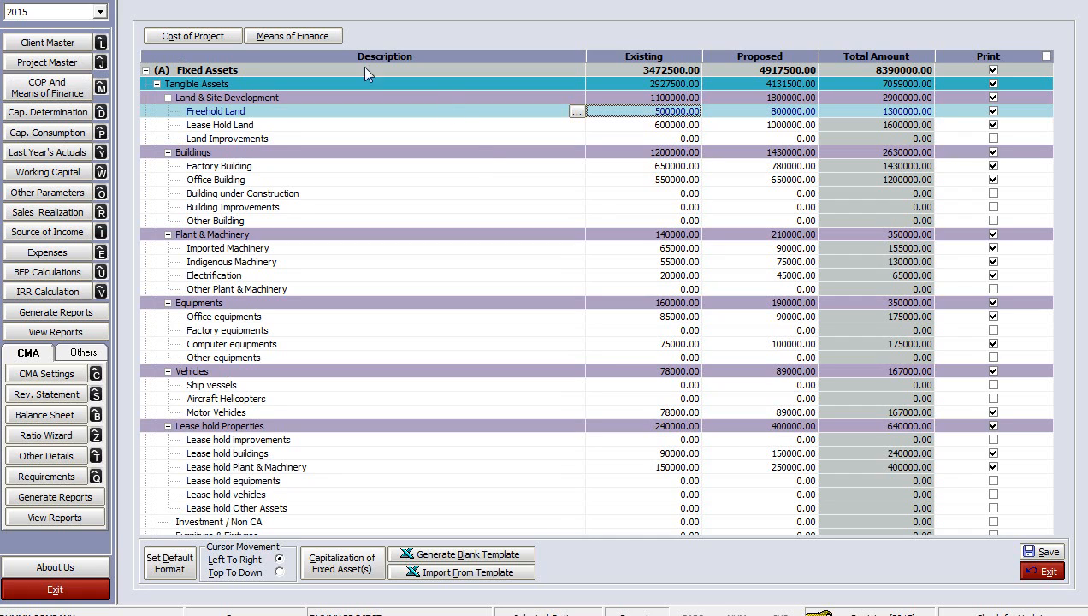
pyautogui.click(577, 113)
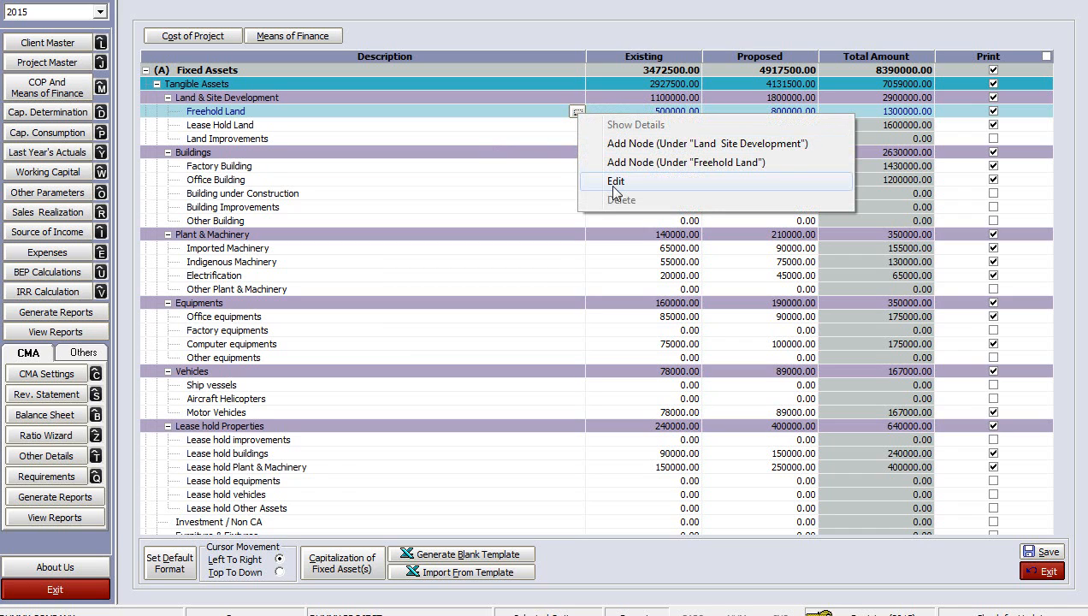
pyautogui.click(569, 127)
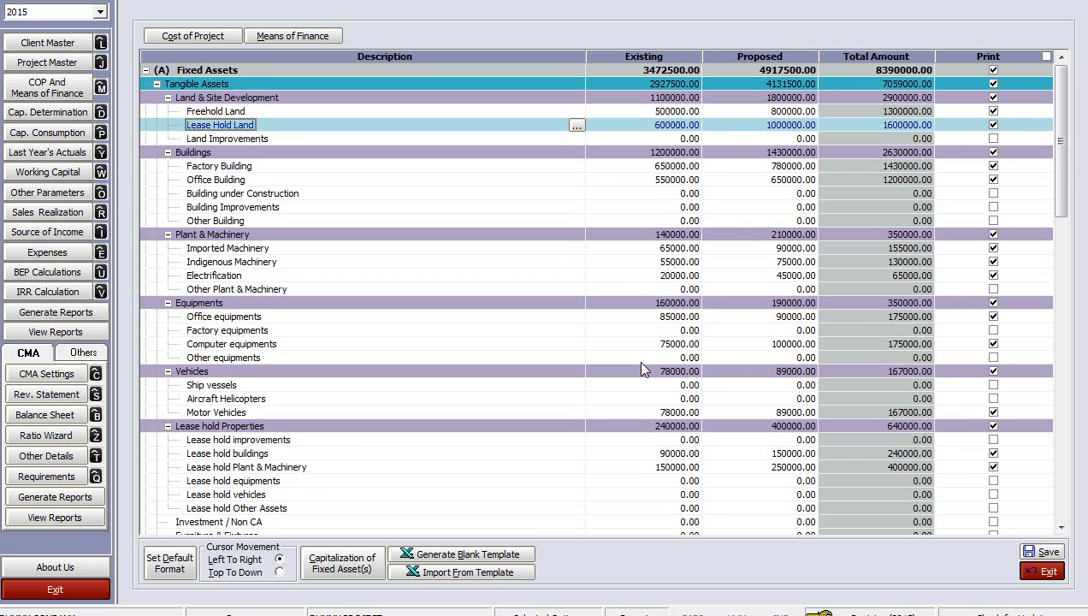
# Generate the blank Excel template for the cost of project and return to Project Finance, acknowledging the save notice
pyautogui.click(446, 555)
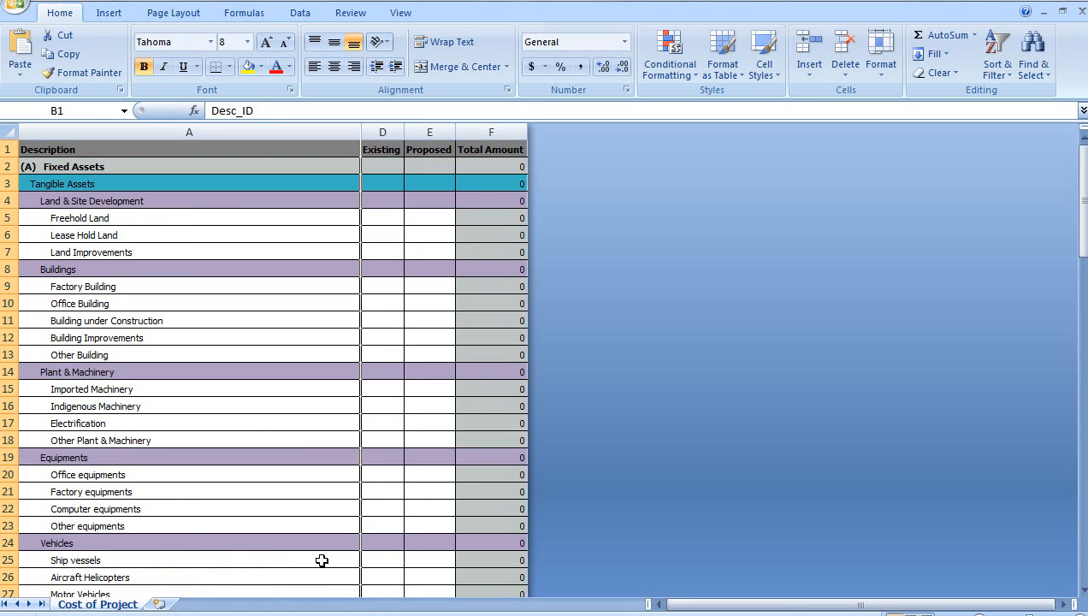
pyautogui.click(309, 614)
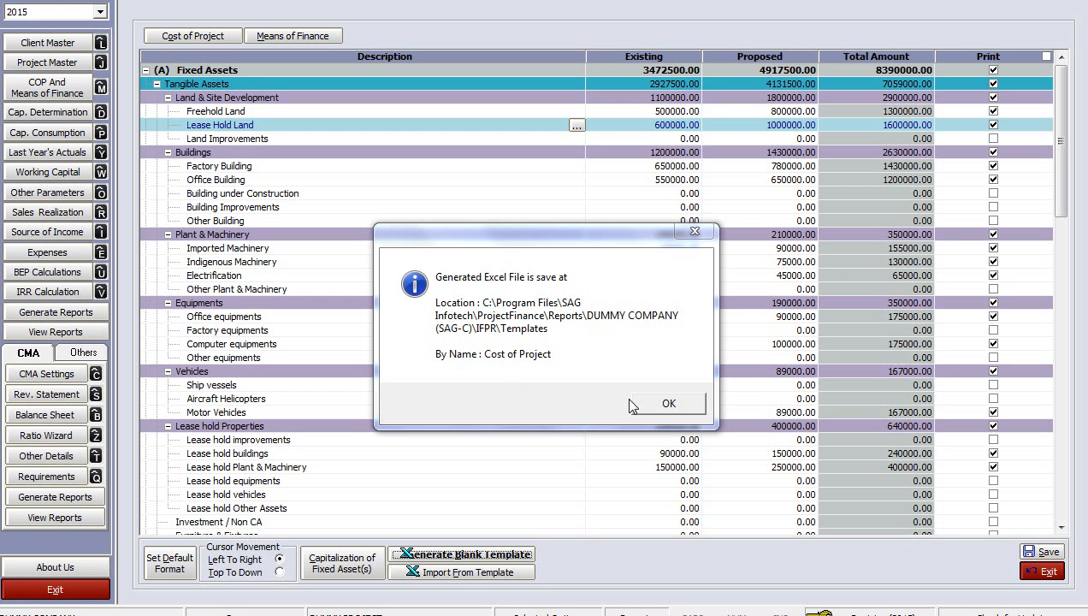
pyautogui.click(635, 403)
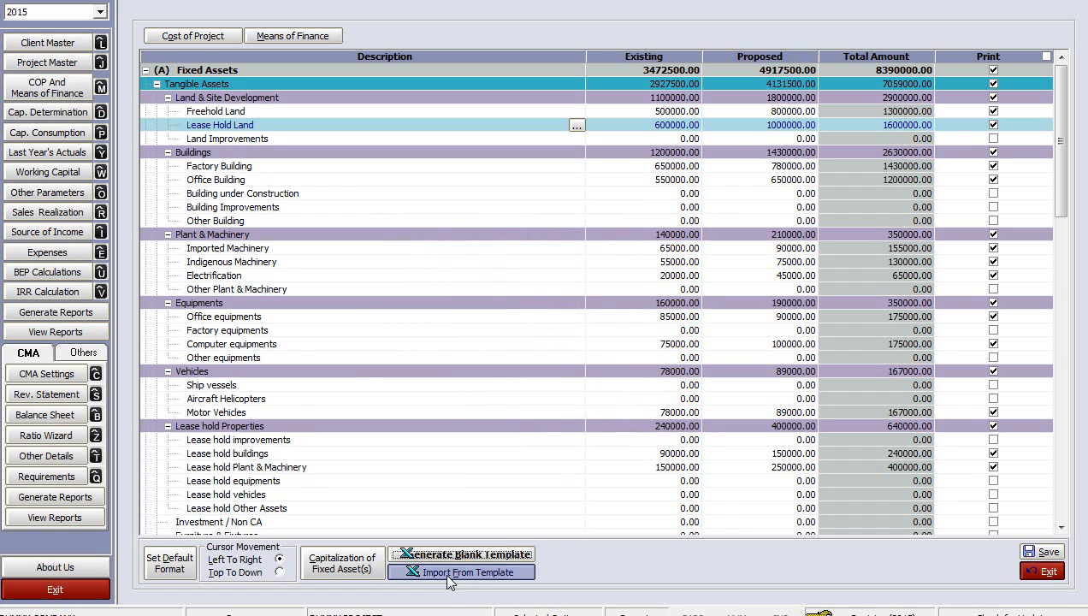
# View the Means of Finance section of the cost sheet and open Phased CoP and MoF
pyautogui.click(287, 39)
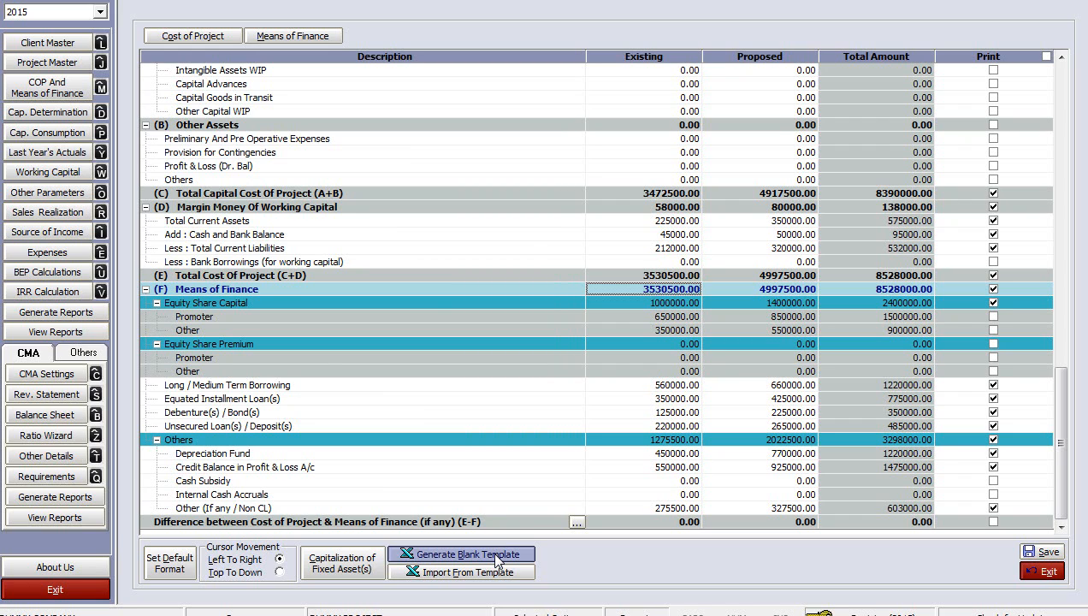
pyautogui.click(69, 101)
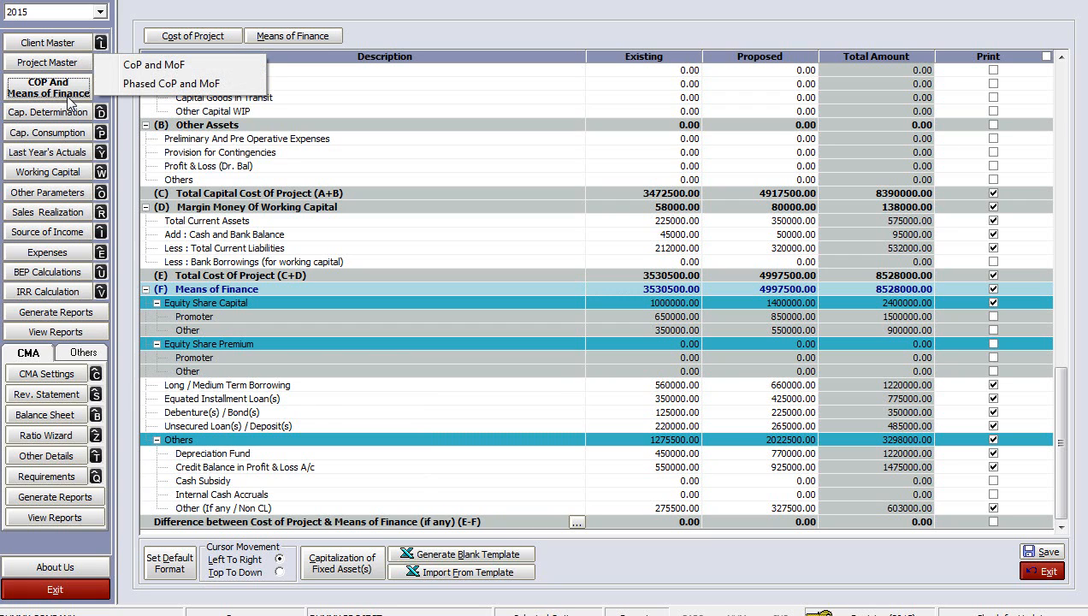
pyautogui.click(118, 88)
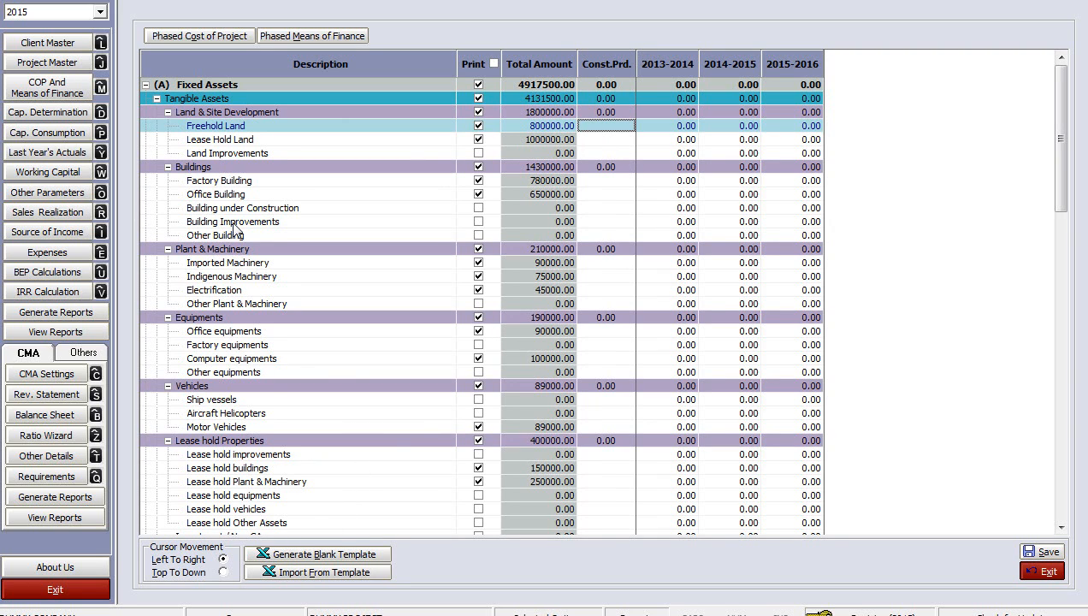
# Open the General Information of capacity determination and inspect the 2013-2014 working shifts, days and months settings
pyautogui.click(57, 113)
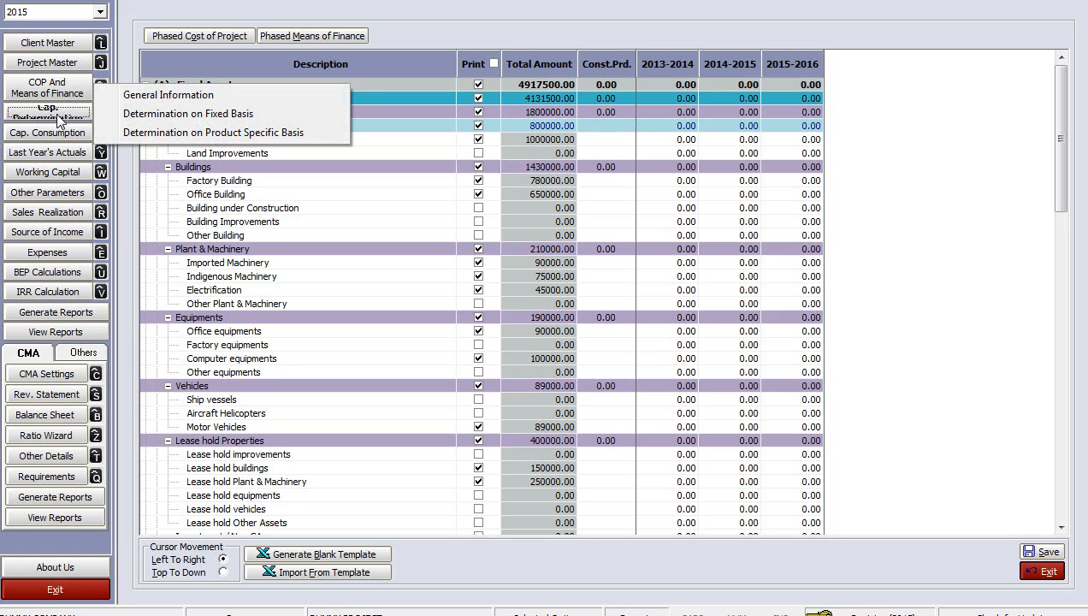
pyautogui.click(127, 102)
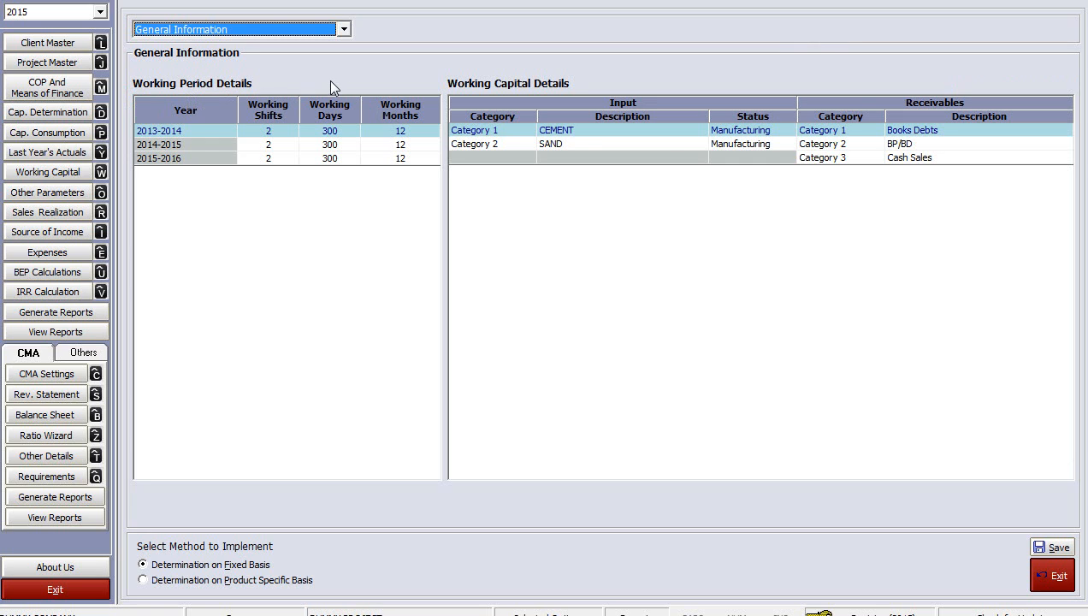
pyautogui.click(286, 137)
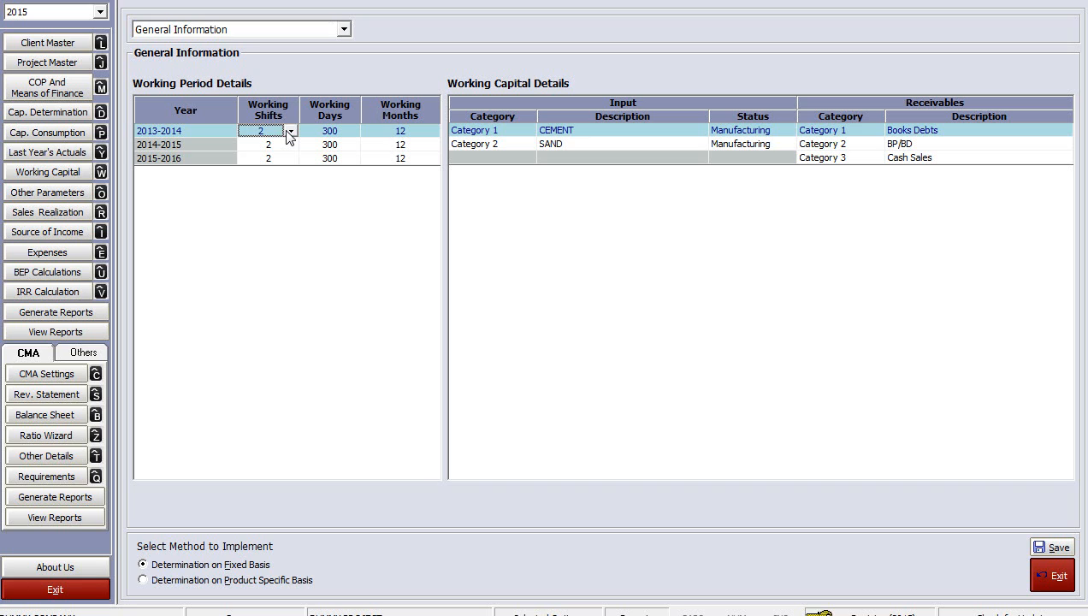
pyautogui.click(290, 130)
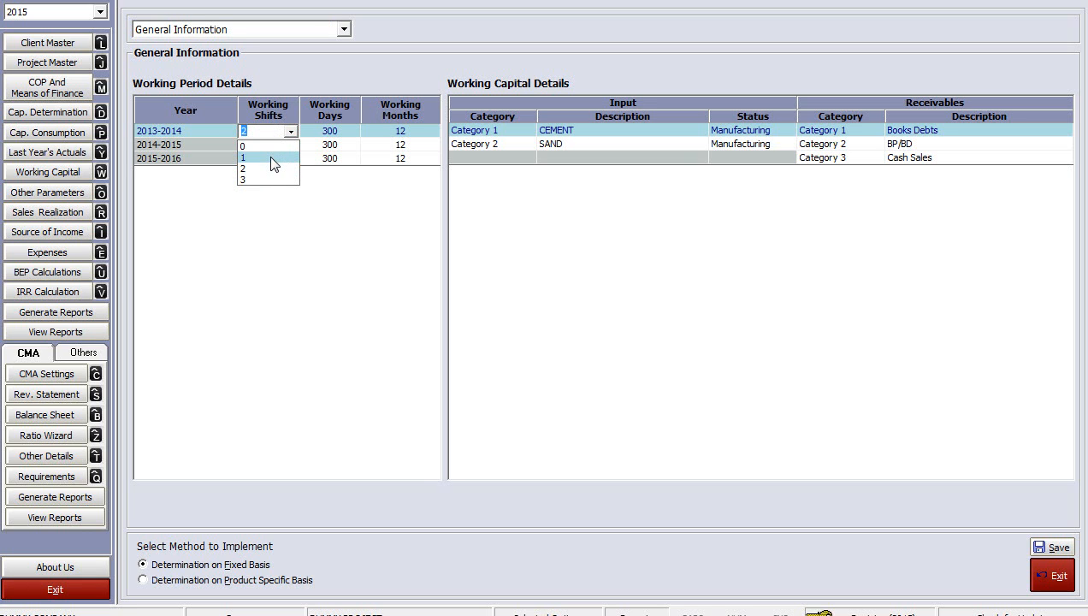
pyautogui.click(351, 134)
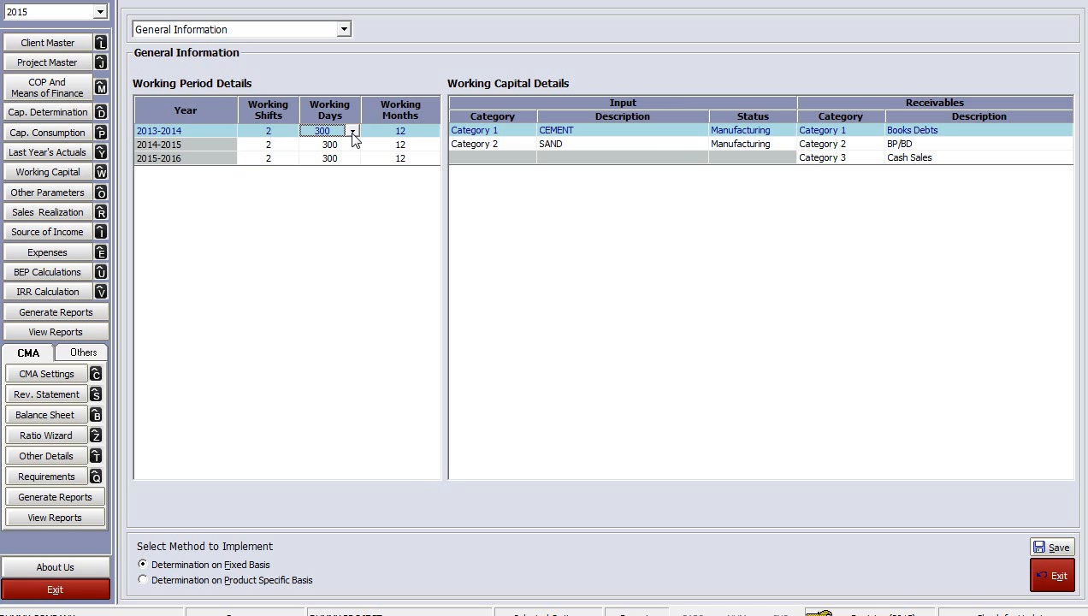
pyautogui.click(428, 133)
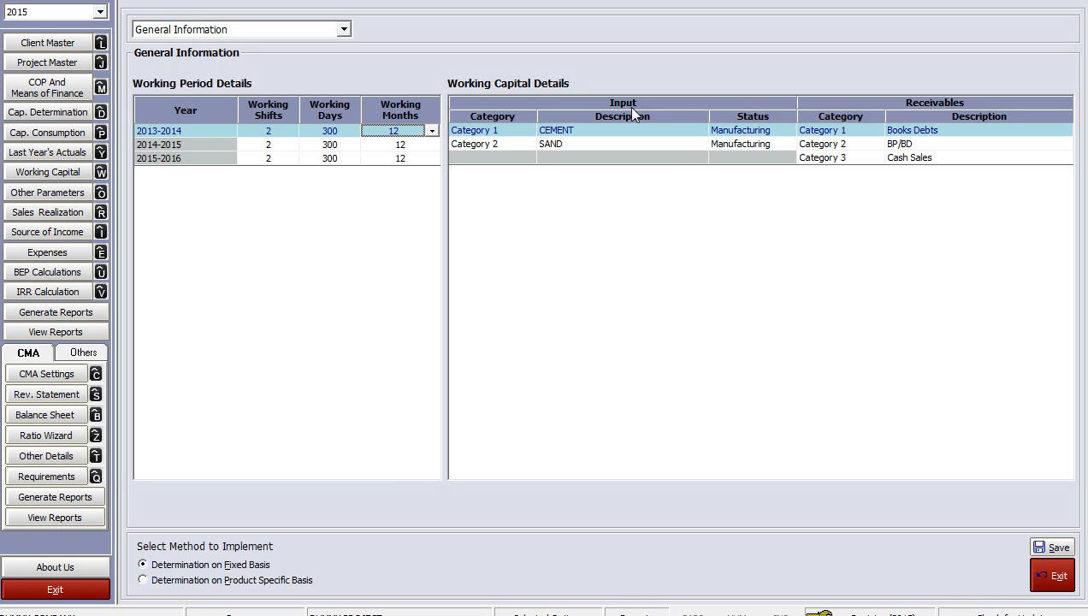
# Change the description of input Category 1 in Working Capital Details to abc
pyautogui.click(575, 135)
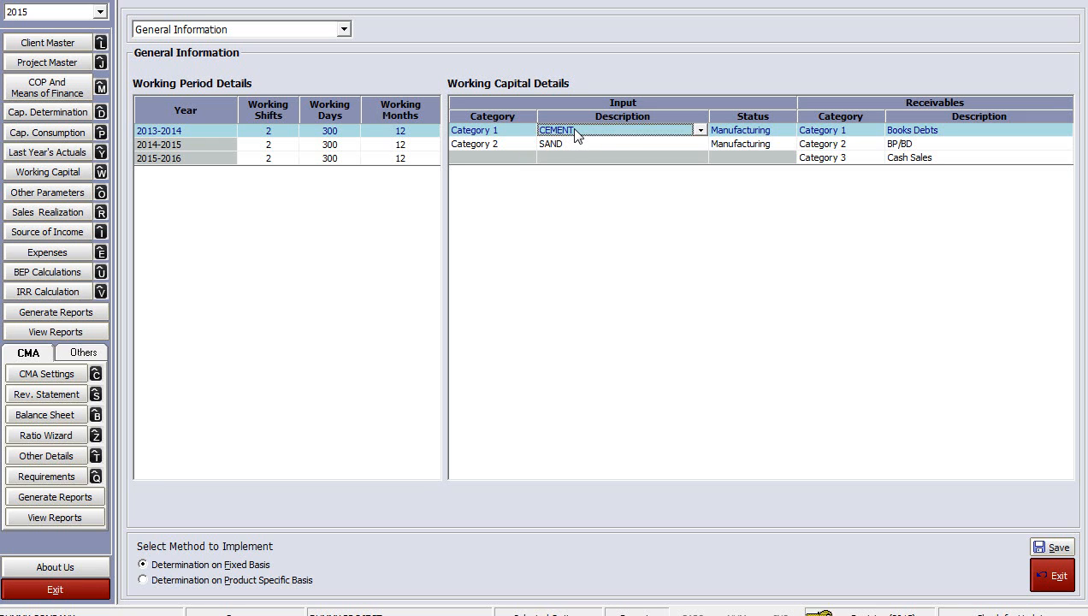
pyautogui.click(700, 131)
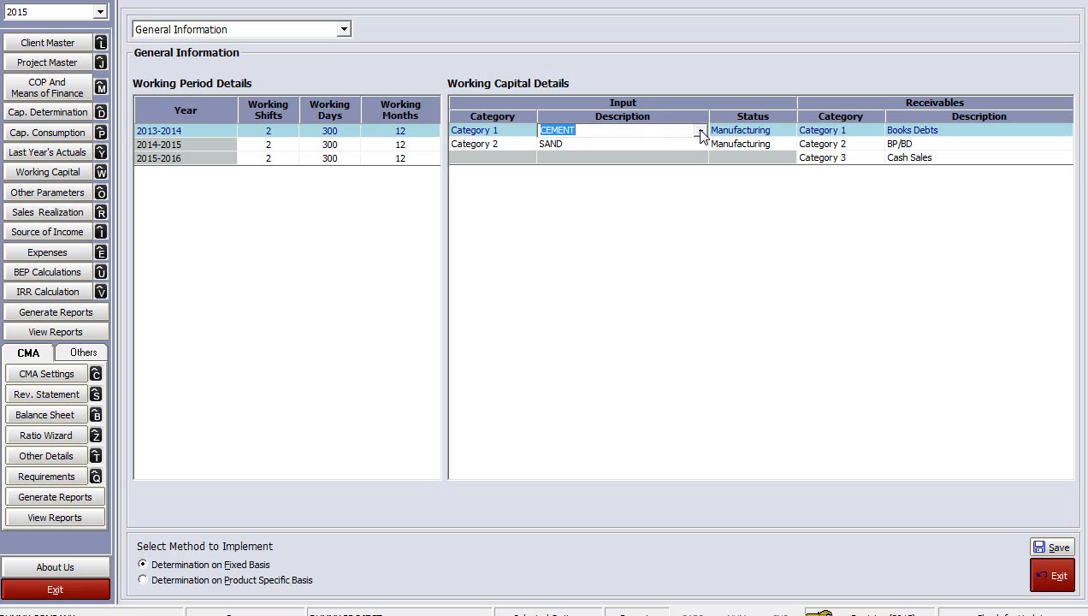
pyautogui.click(644, 130)
pyautogui.write('abc')
pyautogui.click(635, 145)
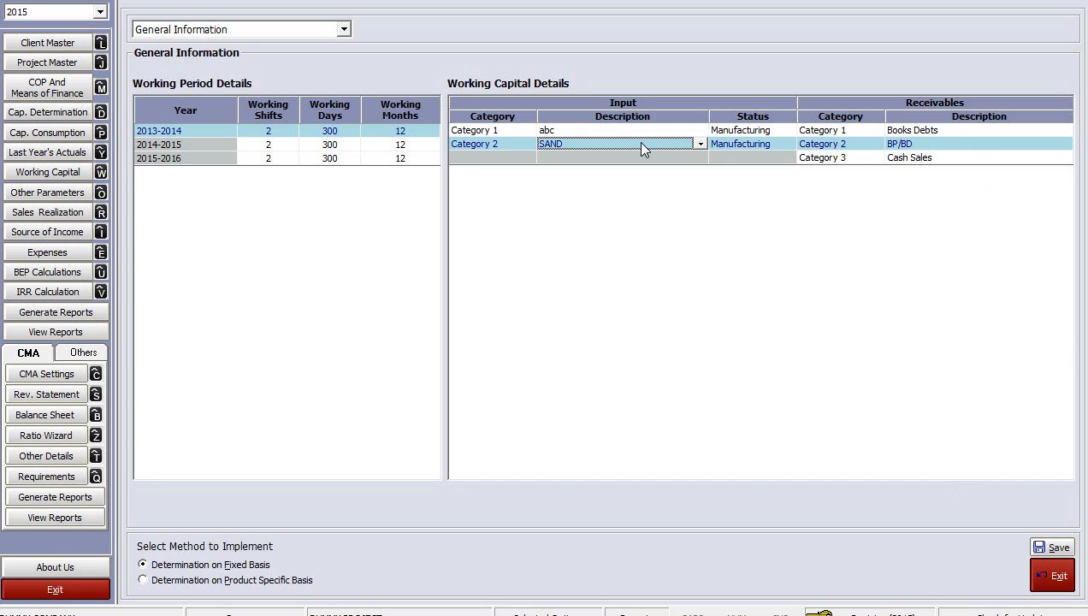
# Switch capacity determination to the Determination on Fixed Basis view and inspect the SAND opening stock under Work-In-Progress
pyautogui.click(345, 34)
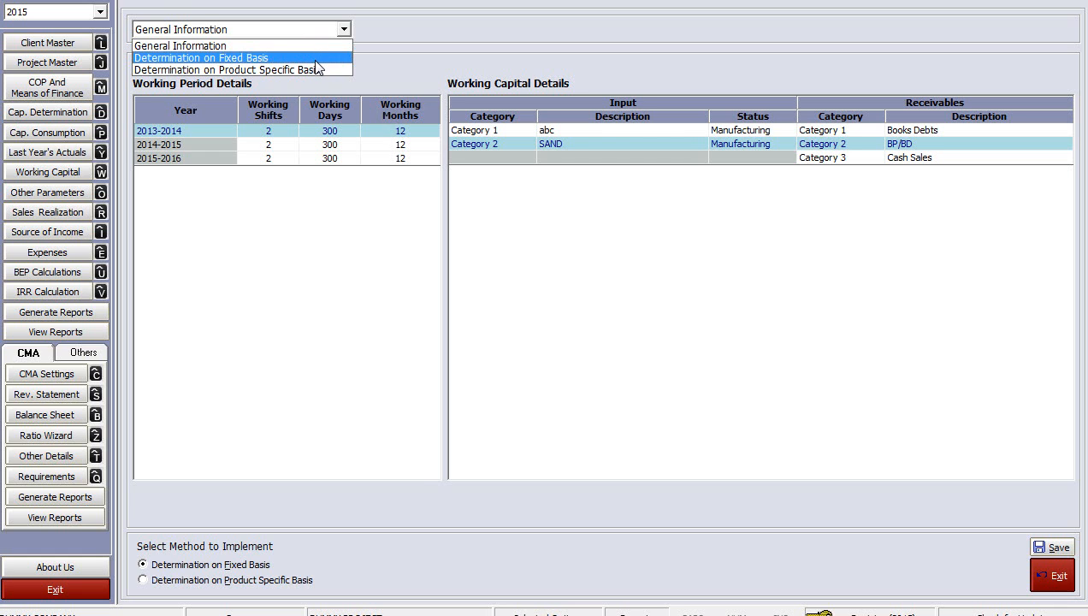
pyautogui.click(314, 57)
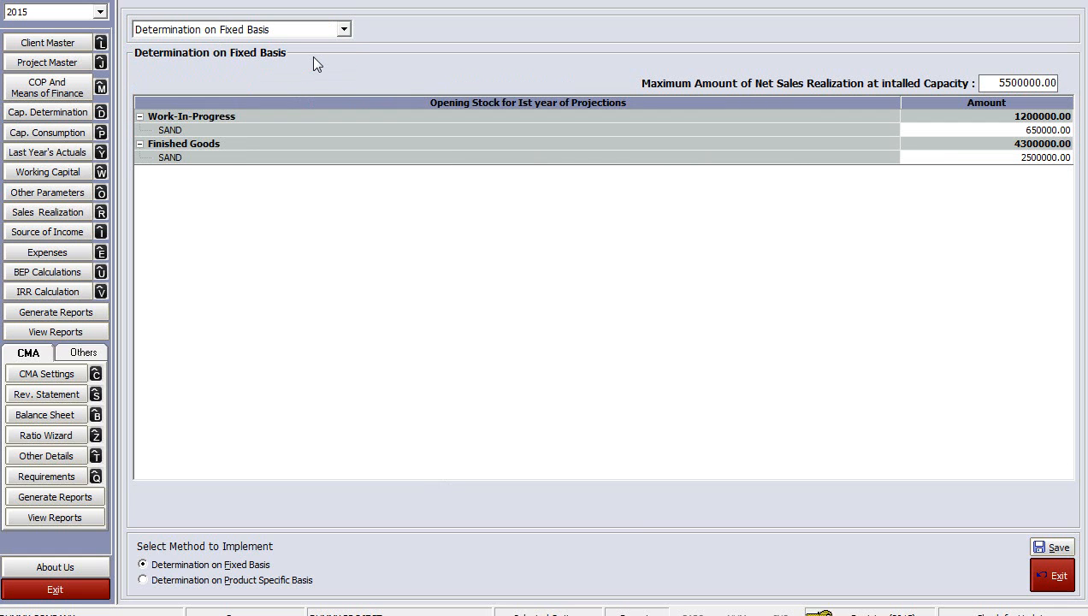
pyautogui.click(299, 134)
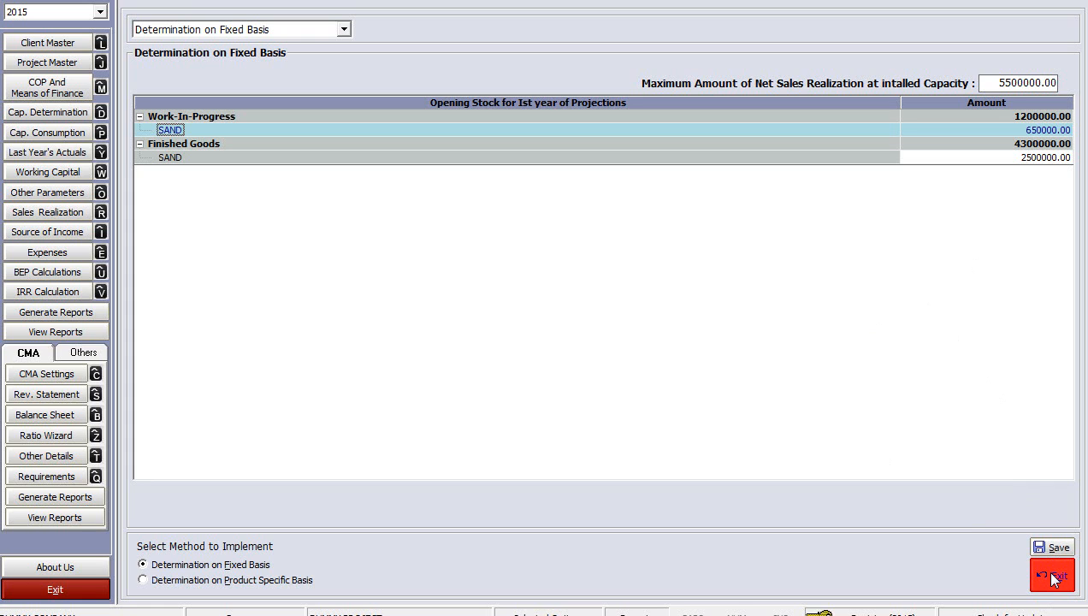
# Open the revenue statement of the last years' actuals for review
pyautogui.click(65, 155)
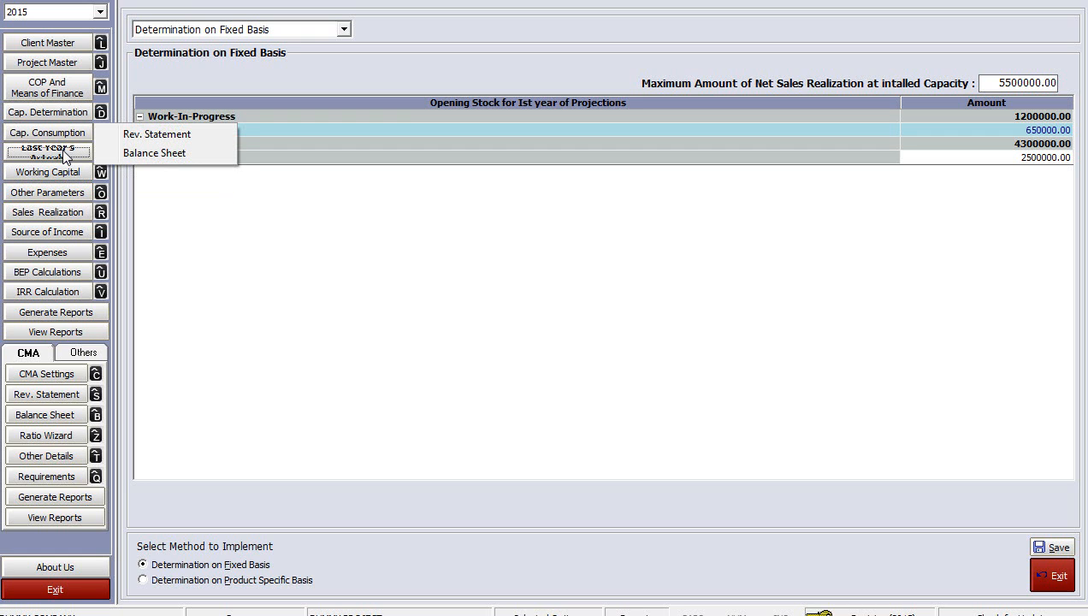
pyautogui.click(157, 135)
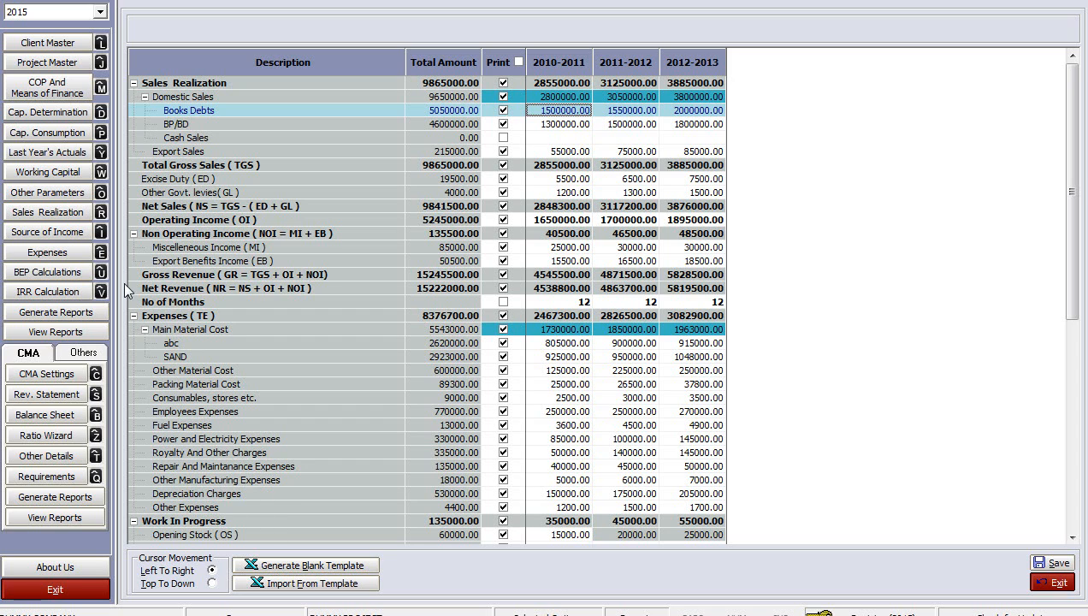
# Open the Current Assets / Liabilities sheet of working capital and inspect abc's period options, its year cells, and the Gross Export Cost percentage
pyautogui.click(58, 172)
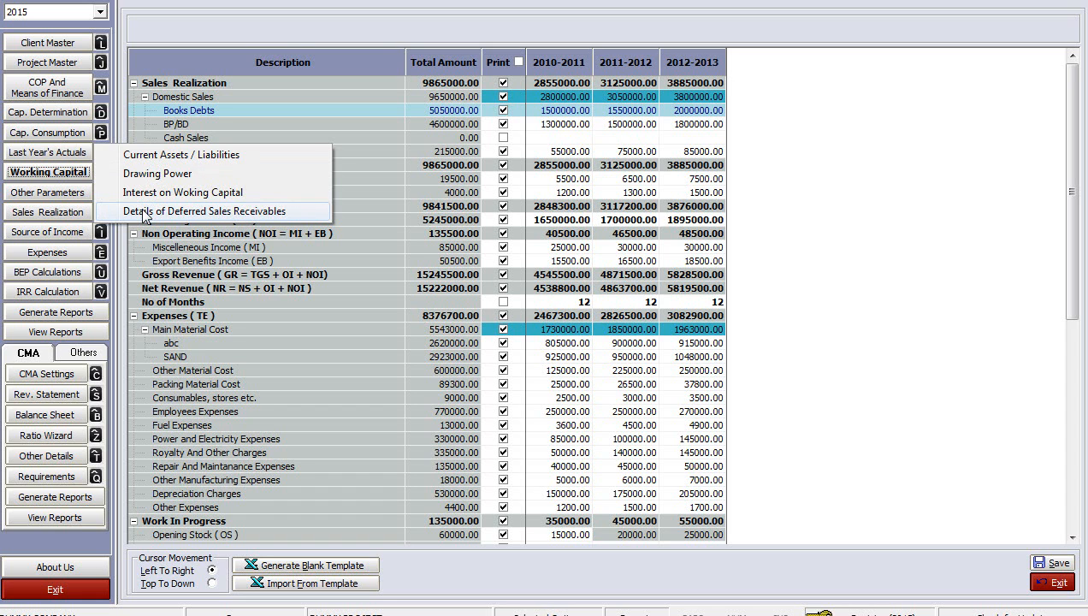
pyautogui.click(154, 155)
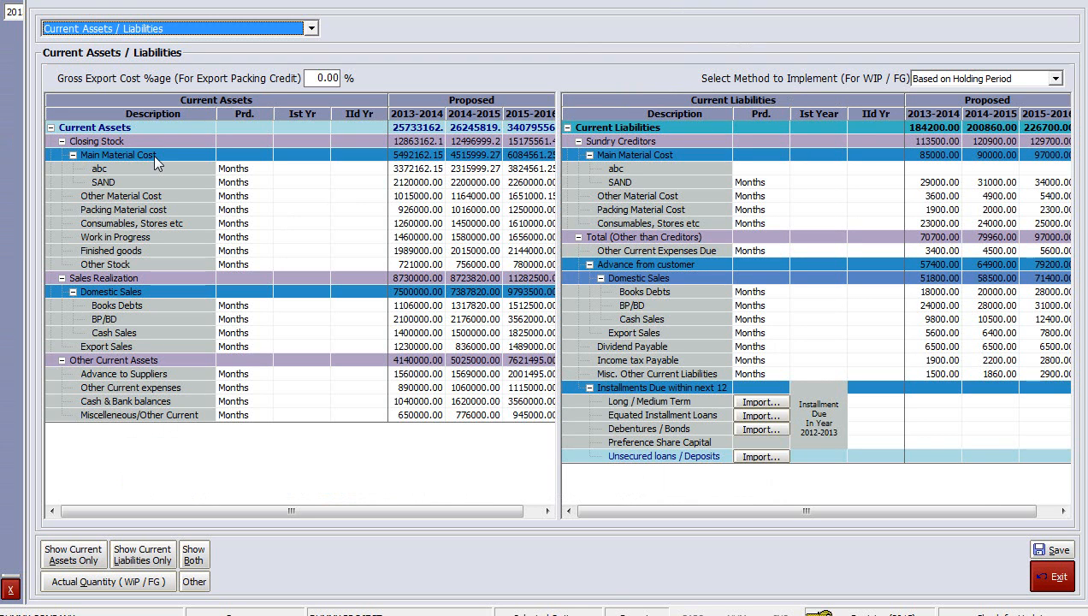
pyautogui.click(255, 170)
pyautogui.click(264, 171)
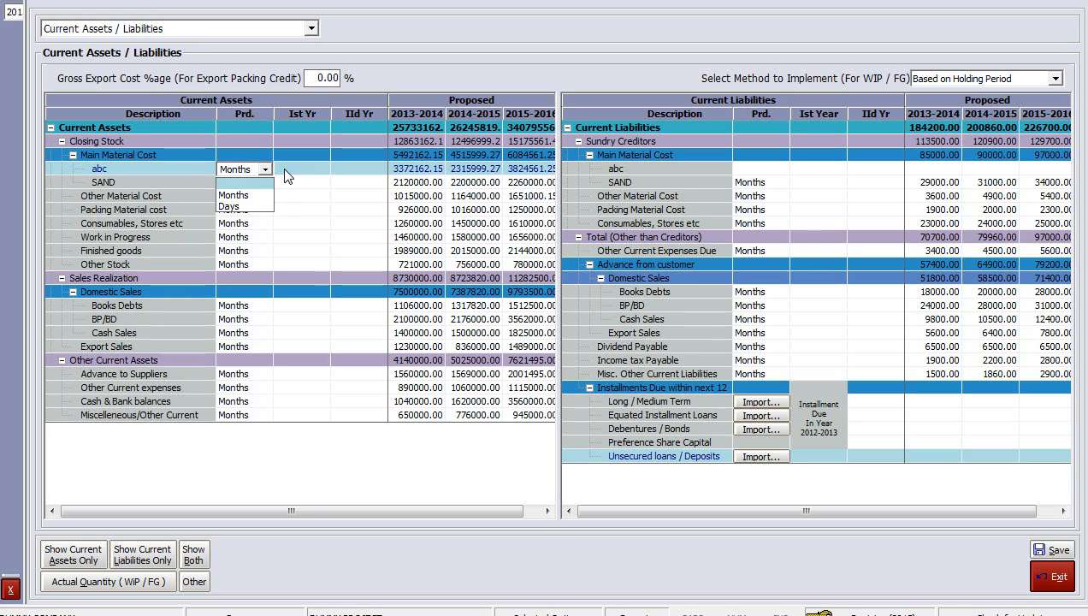
pyautogui.click(287, 174)
pyautogui.click(287, 174)
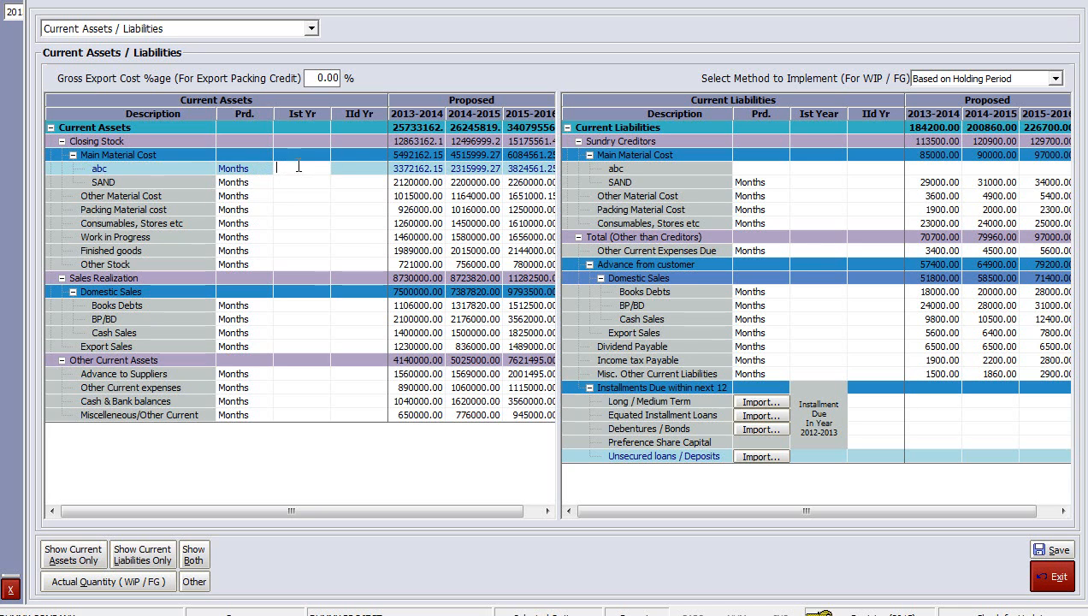
pyautogui.click(353, 170)
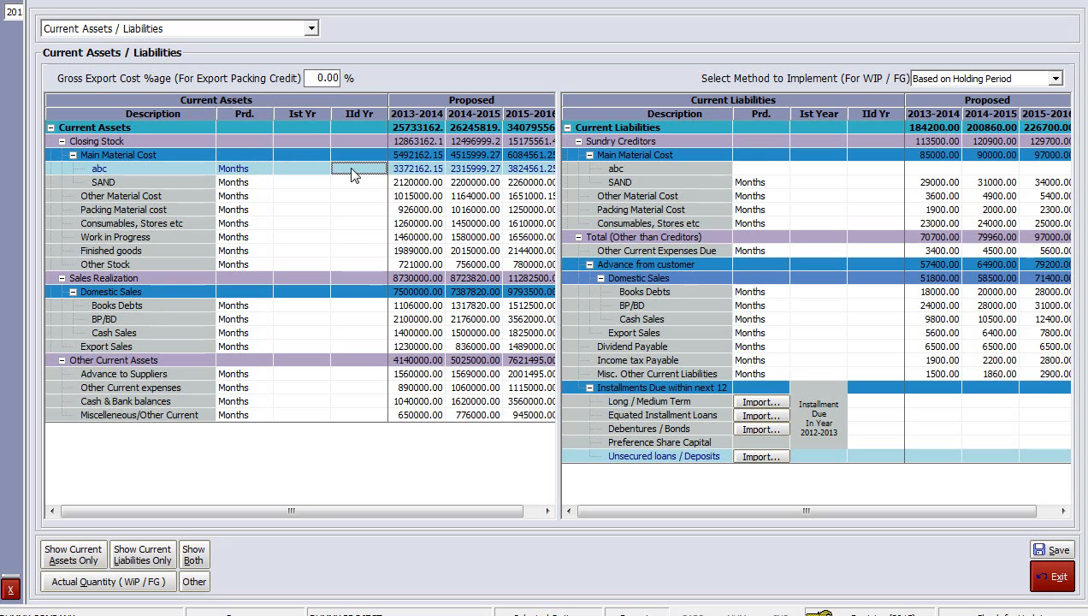
pyautogui.click(315, 79)
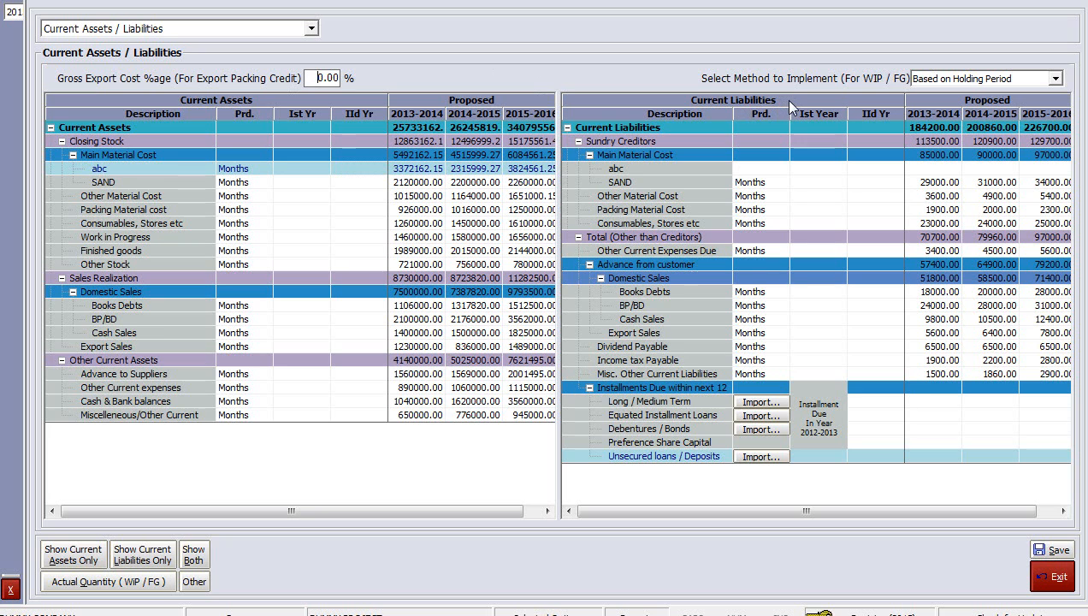
# Inspect SAND's period options under Current Liabilities and the available methods to implement for WIP / FG
pyautogui.click(760, 183)
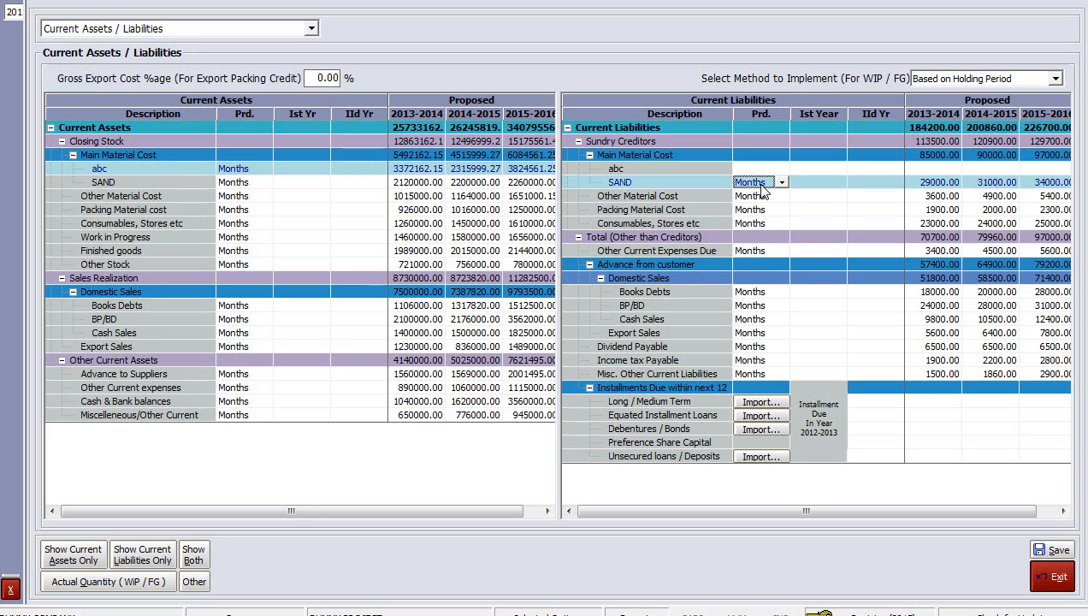
pyautogui.click(781, 182)
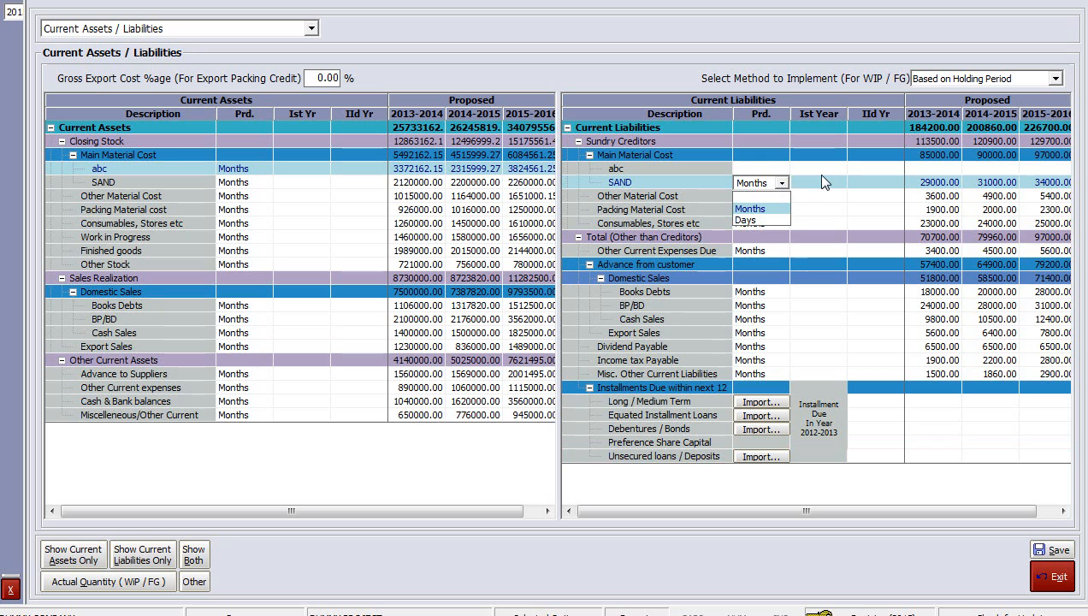
pyautogui.click(815, 174)
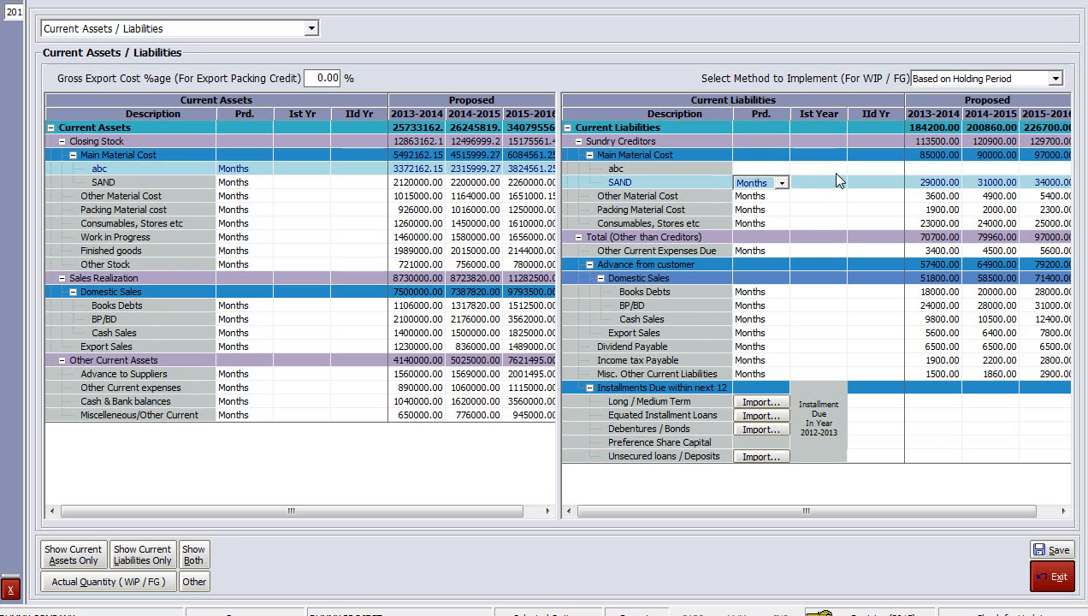
pyautogui.click(1057, 78)
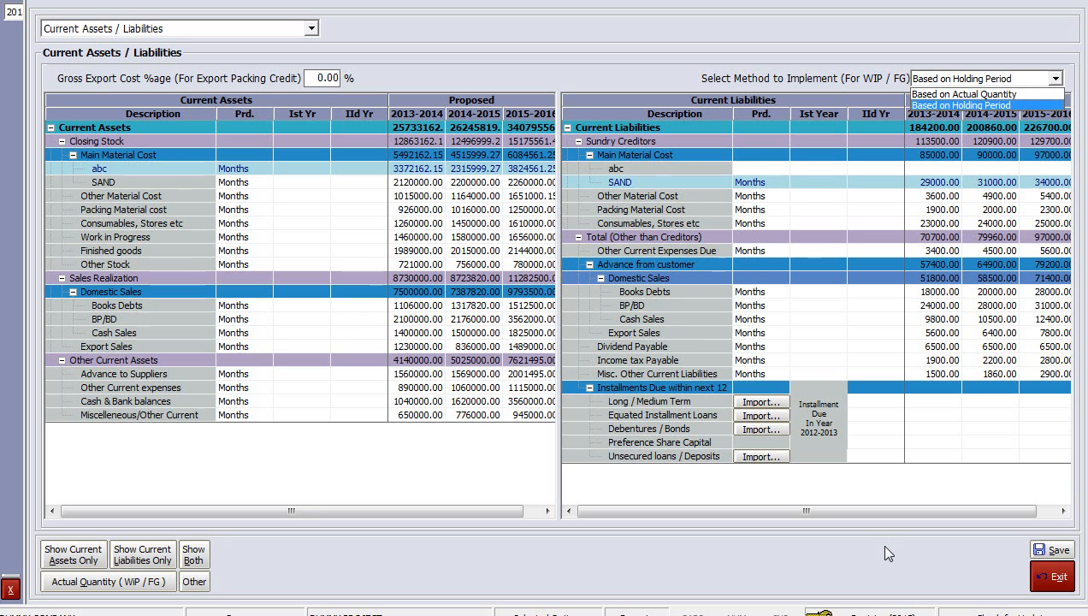
pyautogui.click(760, 406)
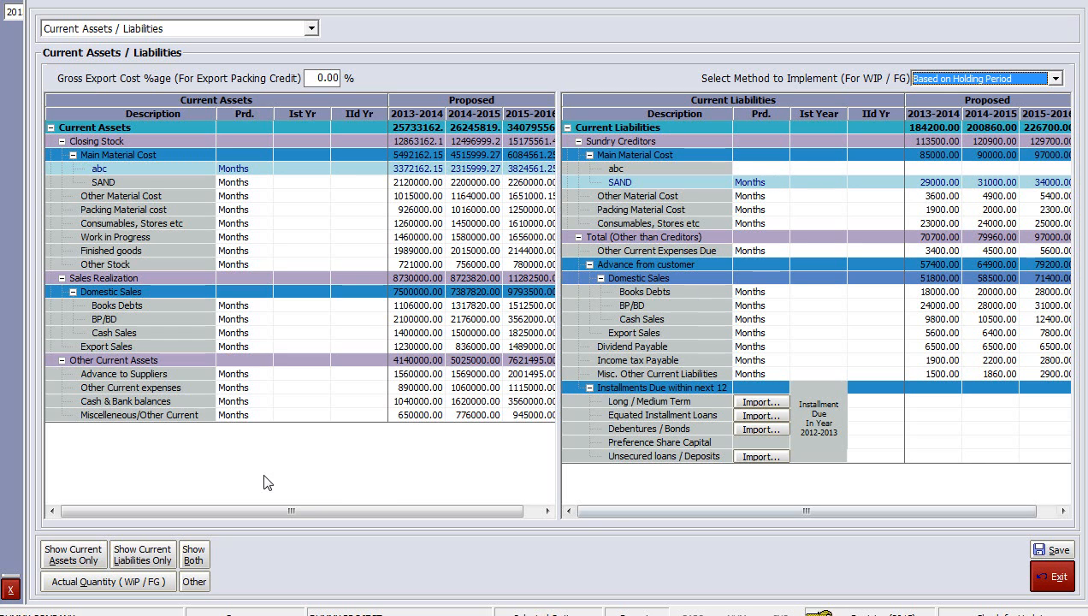
# View current assets only, current liabilities only, and both tables together again
pyautogui.click(75, 559)
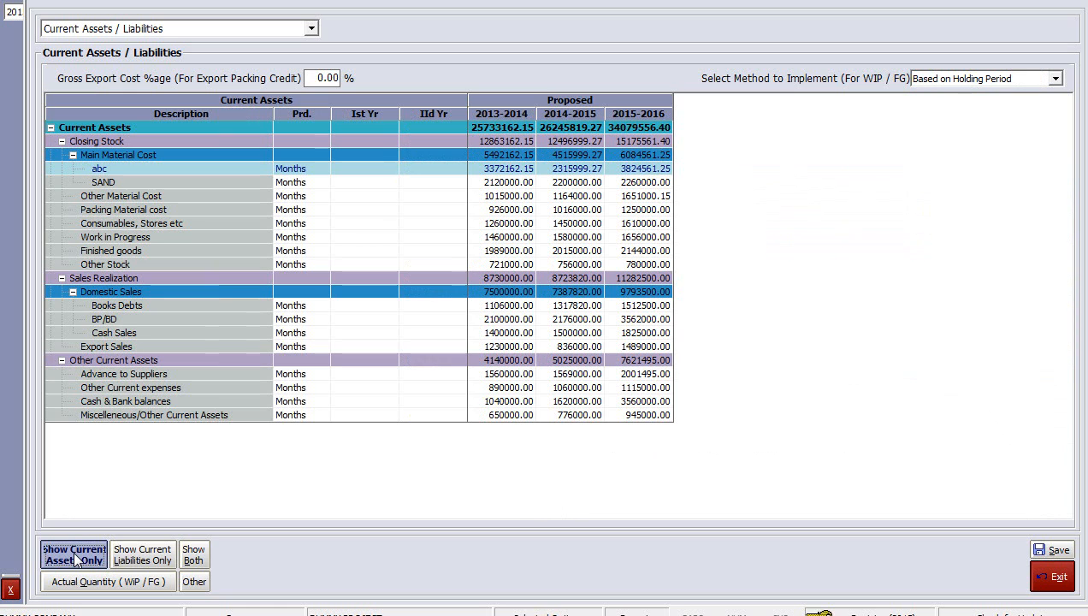
pyautogui.click(154, 565)
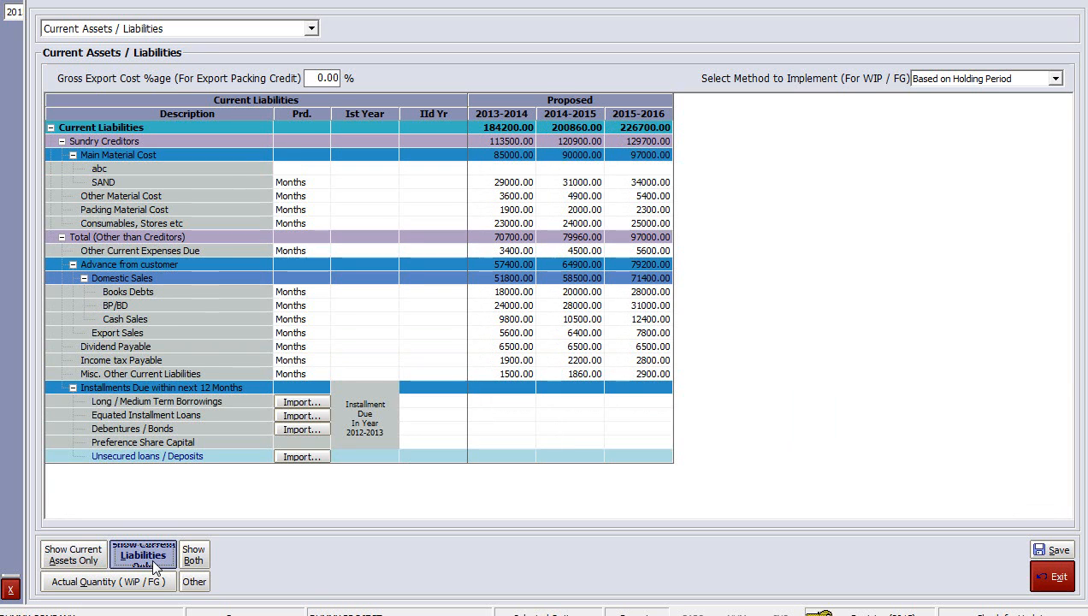
pyautogui.click(191, 555)
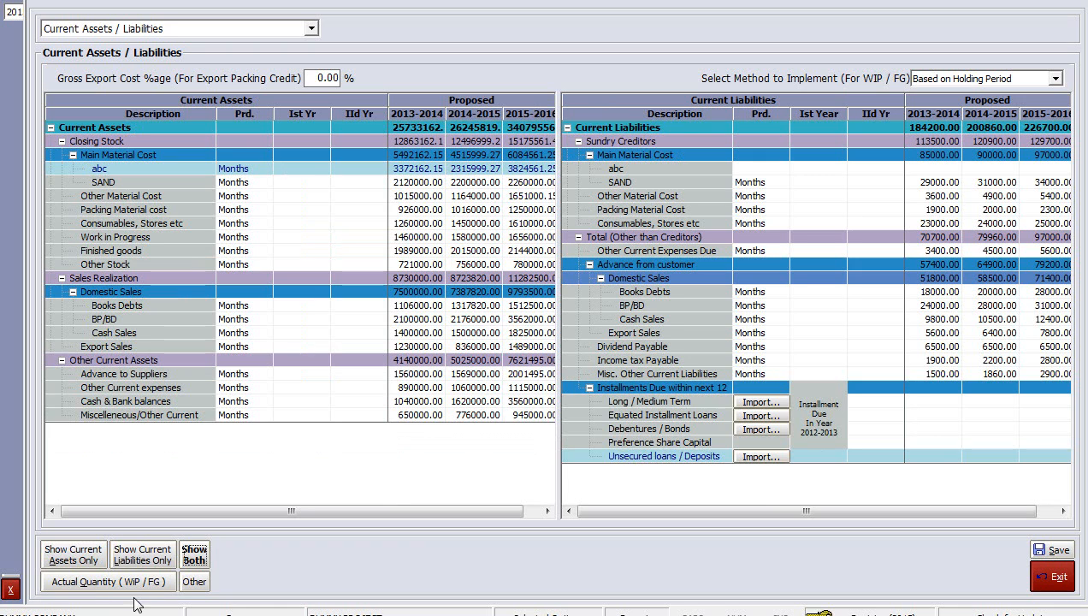
# Inspect the Other details for cash subsidy, misc surplus and short-term borrowings, and close the Current Assets / Liabilities sheet without saving
pyautogui.click(194, 582)
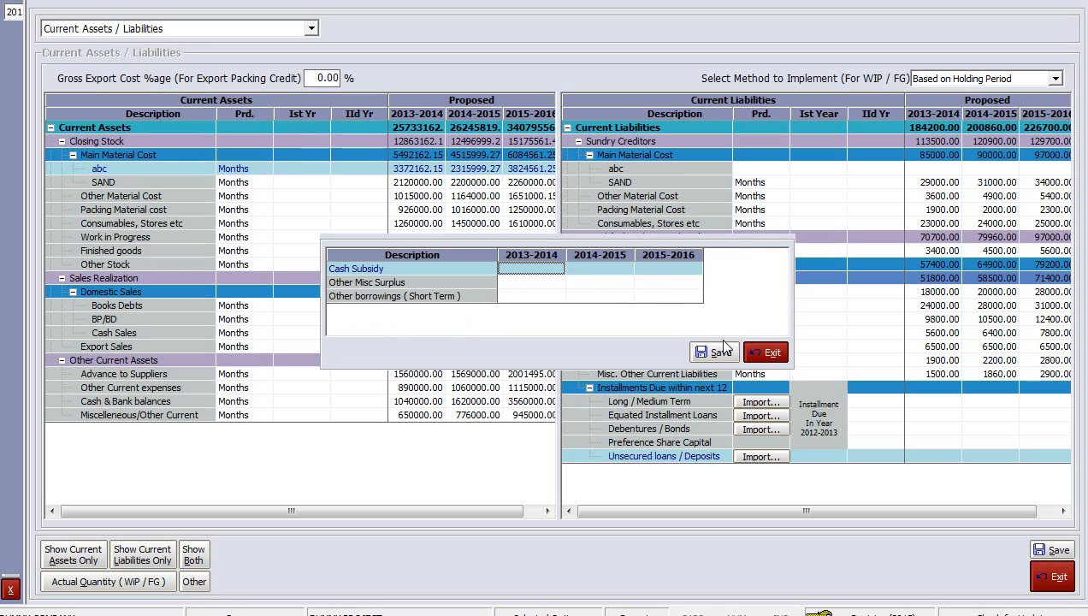
pyautogui.click(751, 353)
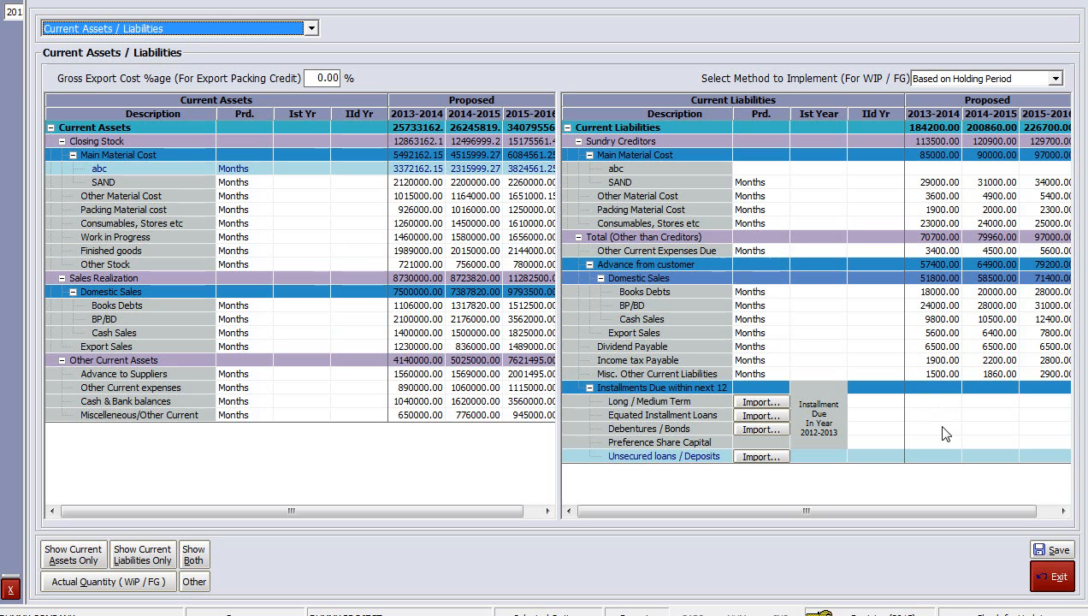
pyautogui.click(1052, 577)
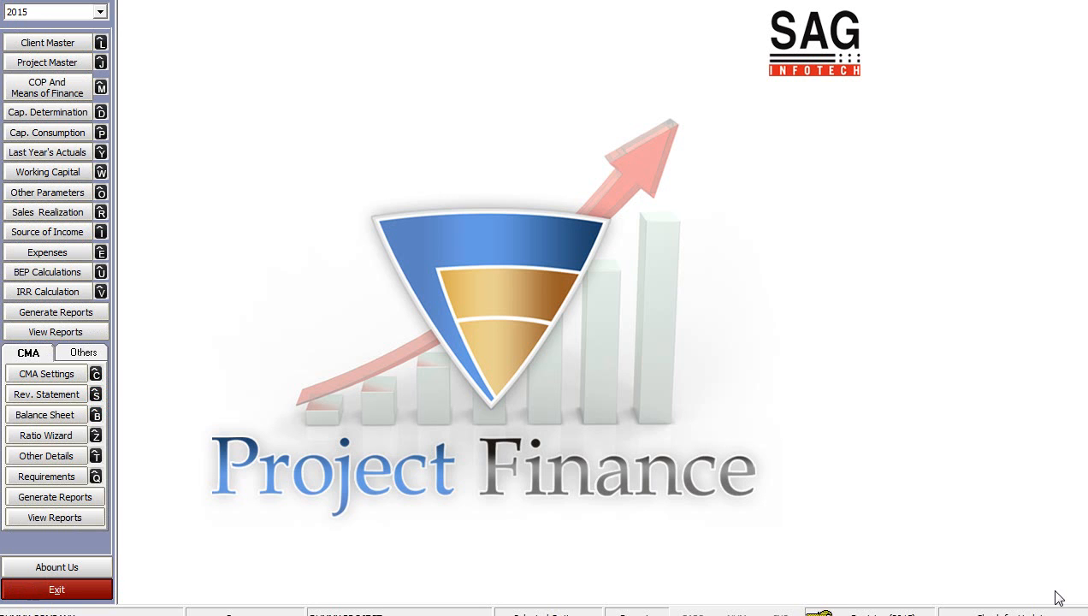
# Check the Working Capital sheet choices and open Asset Details under Other Parameters to review its sheet list
pyautogui.click(75, 176)
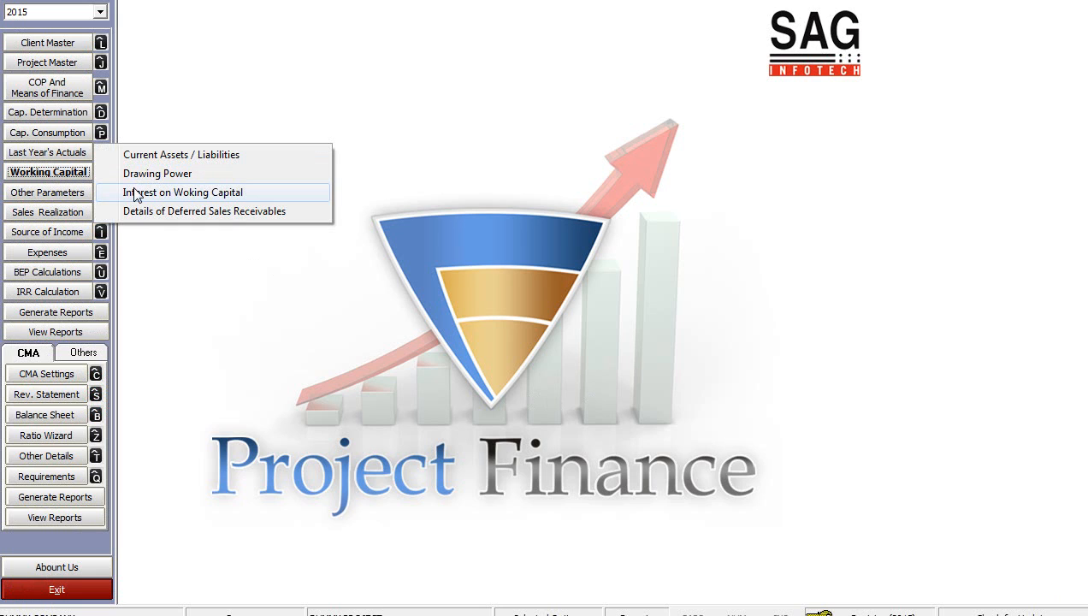
pyautogui.click(48, 195)
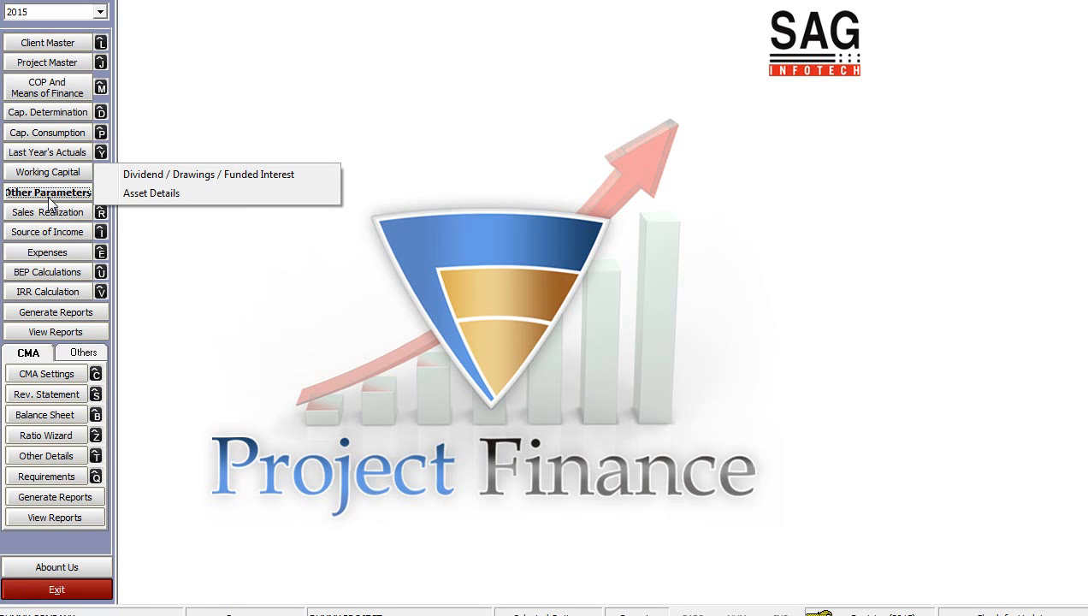
pyautogui.click(141, 197)
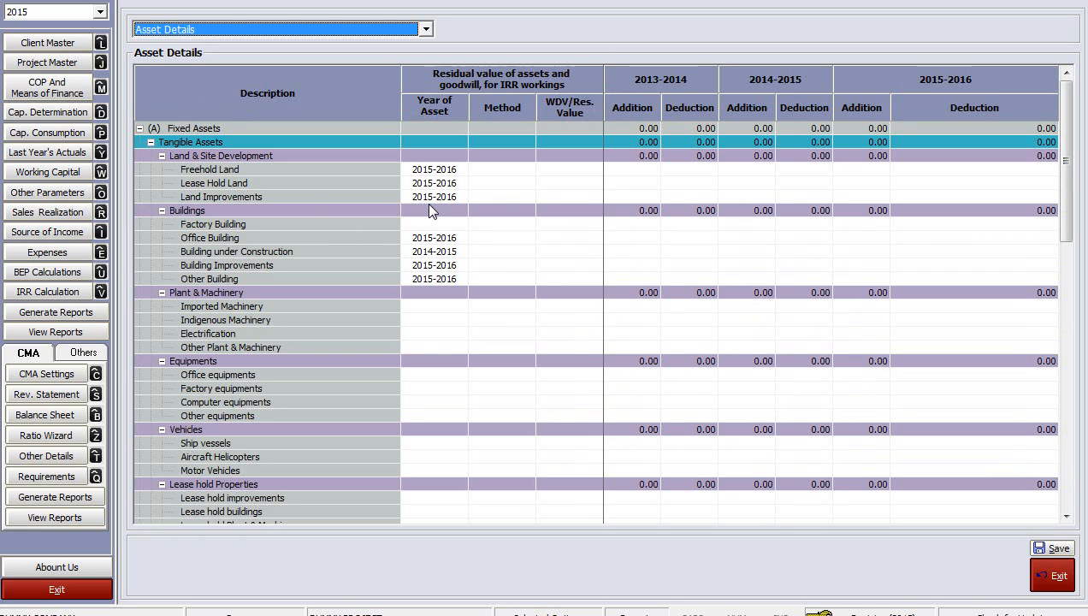
pyautogui.click(425, 31)
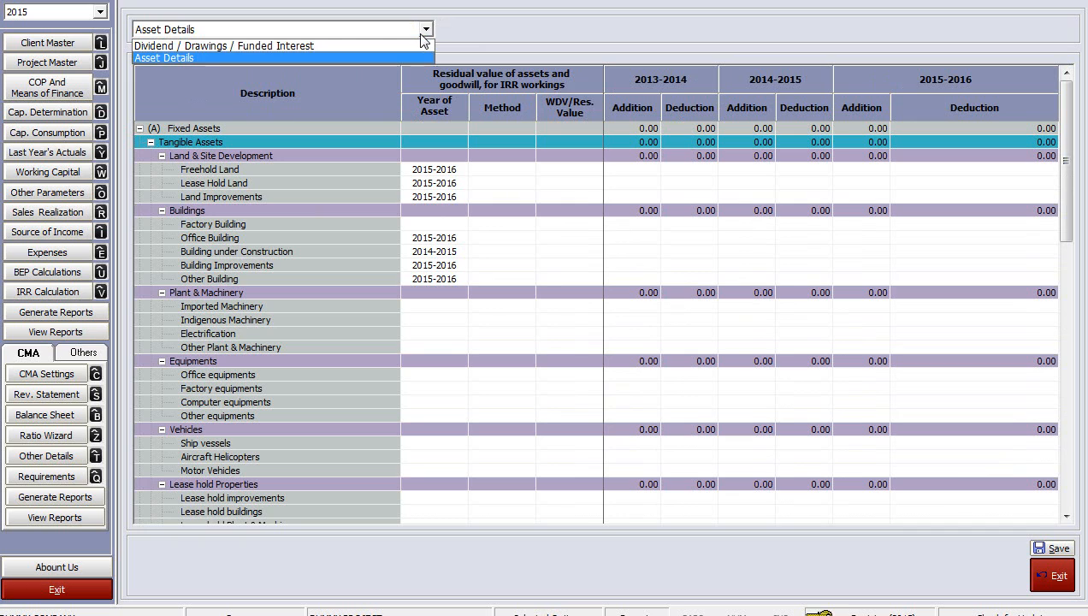
# Open the General Information sheet of Sales Realization to review excise duty, sales tax and working capital categories
pyautogui.click(56, 215)
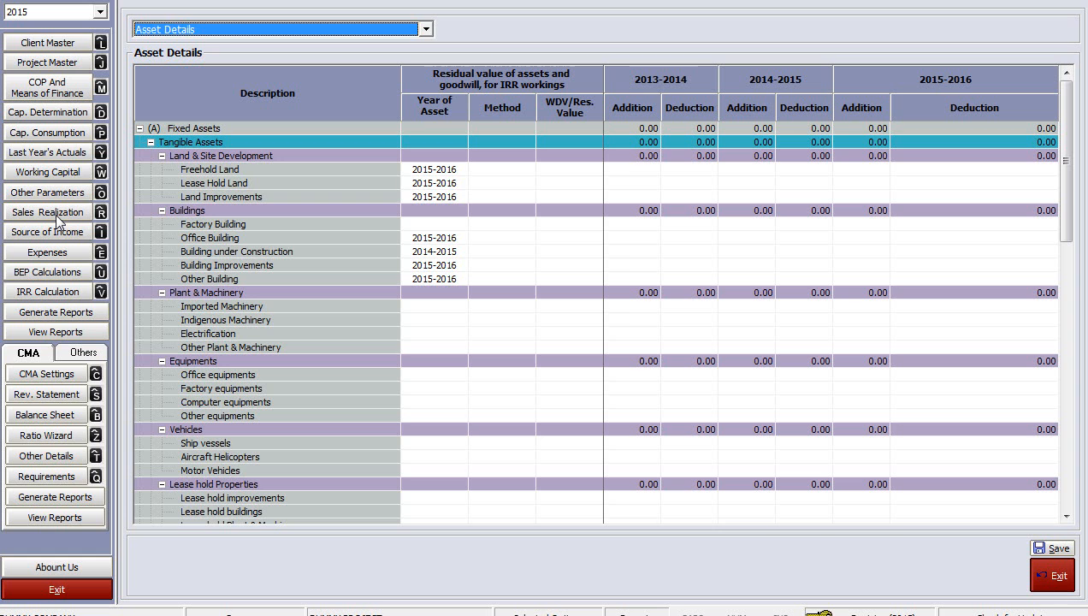
pyautogui.click(57, 215)
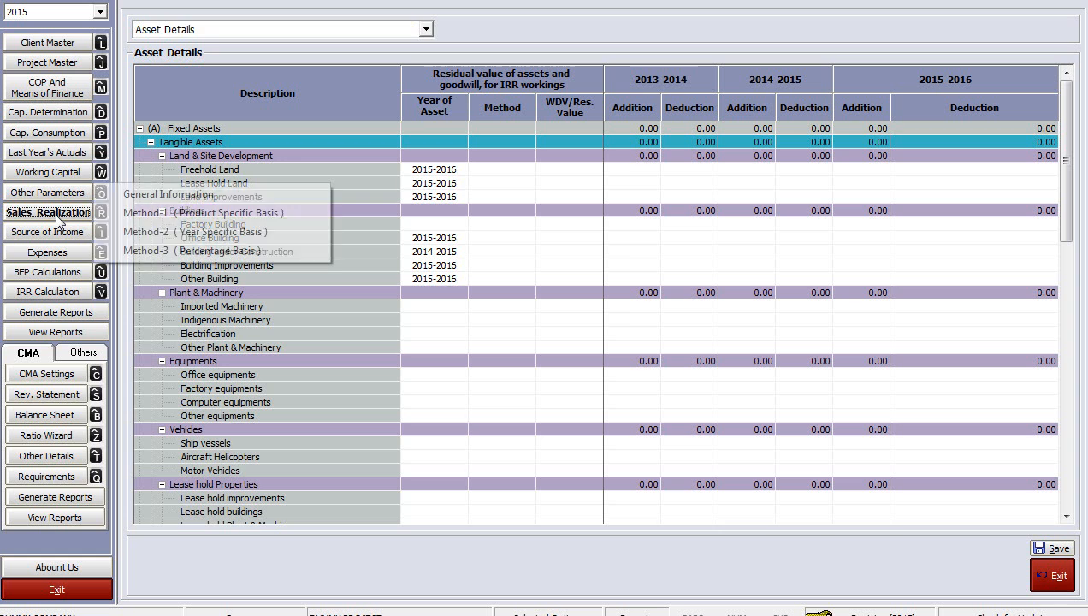
pyautogui.click(136, 194)
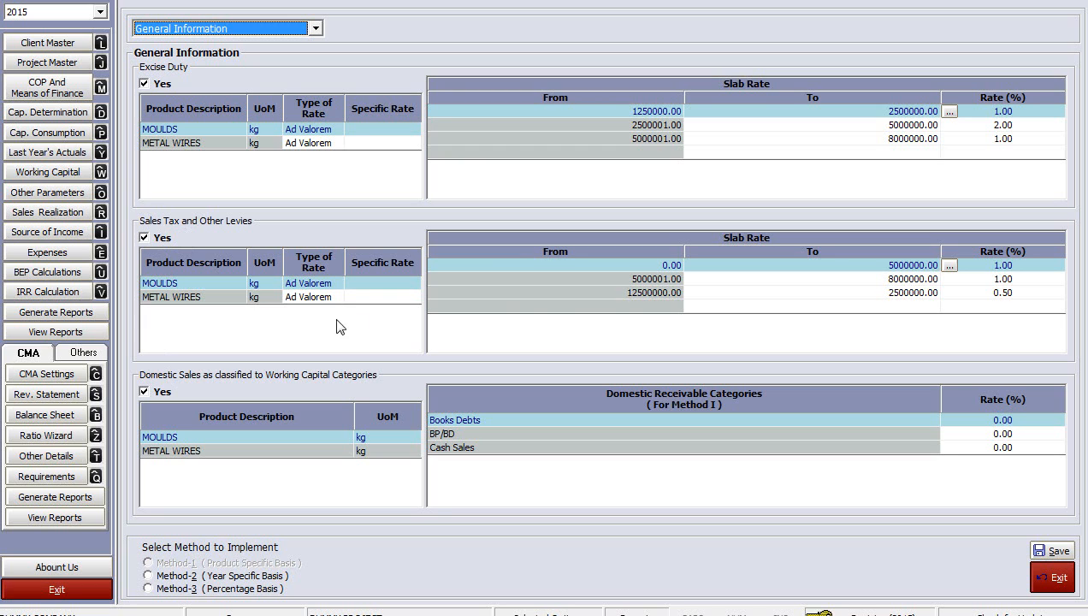
# Start deleting the 5000001.00 to 8000000.00 slab under Sales Tax and Other Levies, and decline the deletion
pyautogui.click(723, 280)
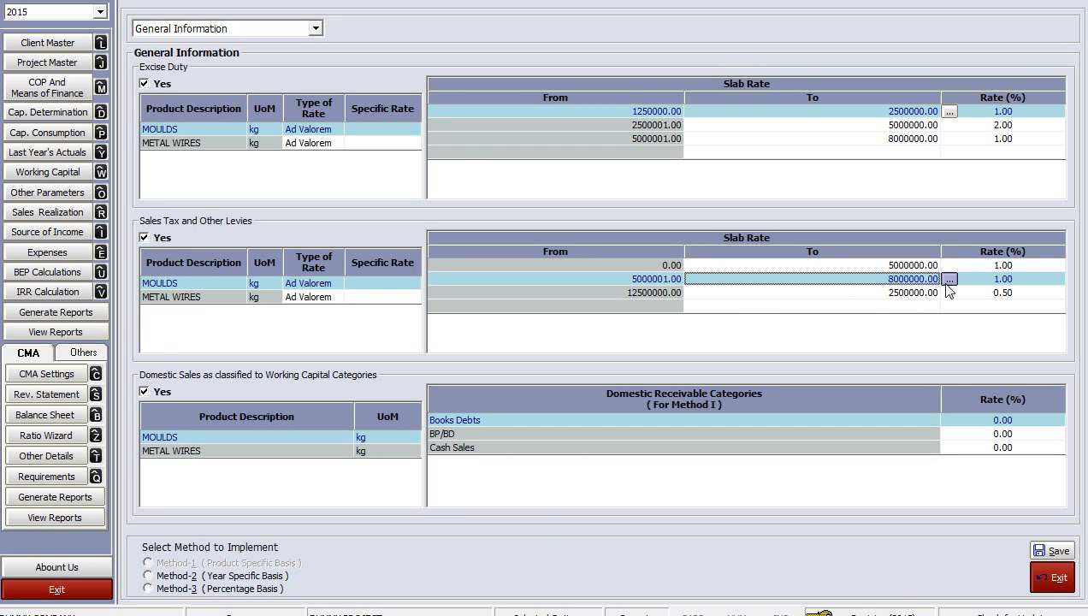
pyautogui.press('Delete')
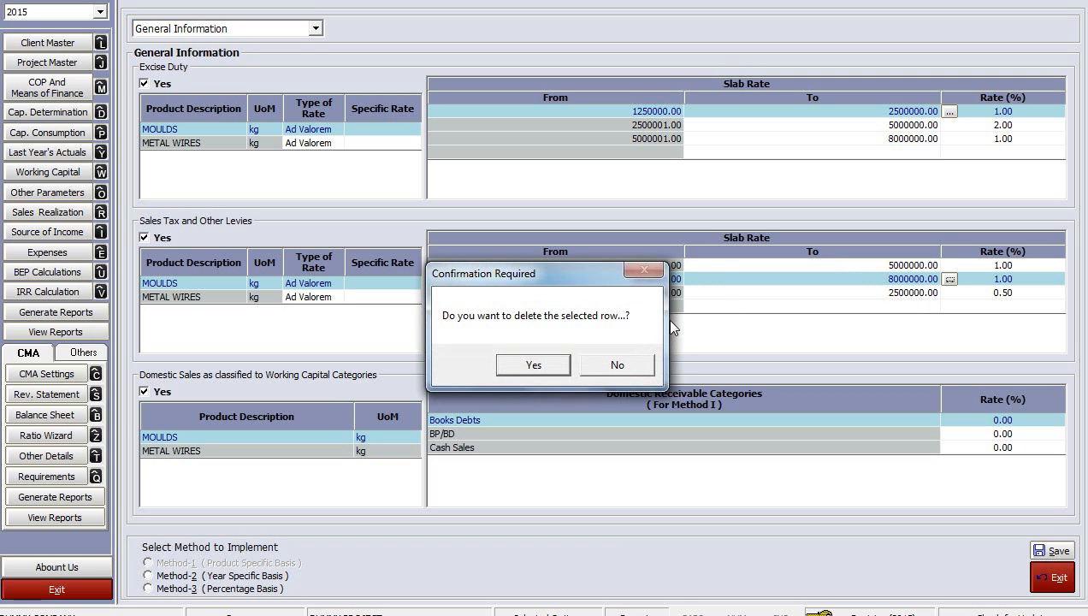
pyautogui.click(621, 371)
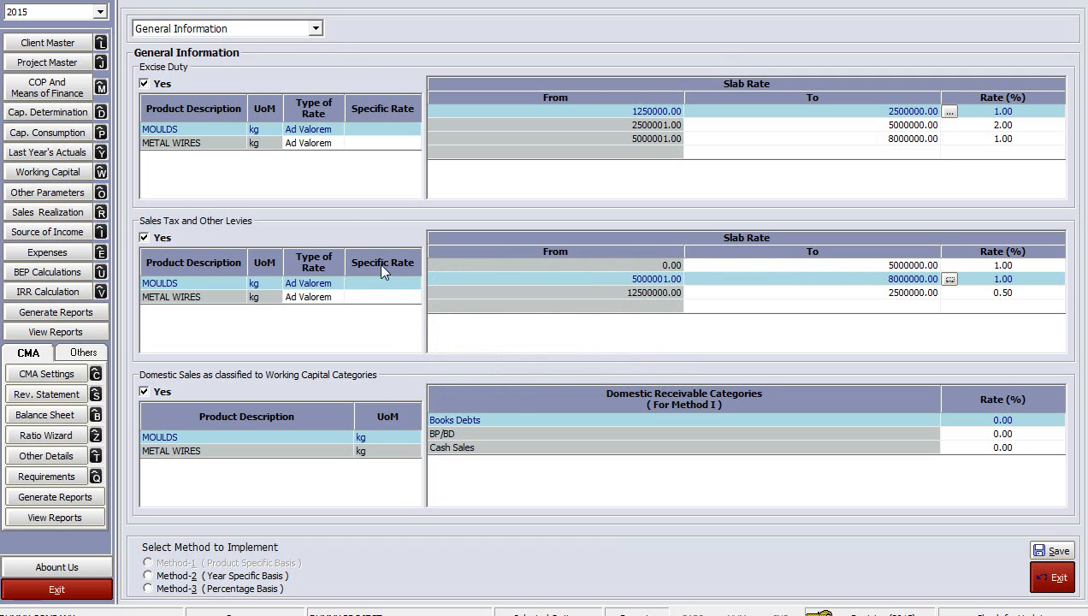
# Review the Method-1 (Product Specific Basis) sheet and Method-2 (Year Specific Basis) with its basis options, and leave Sales Realization without saving
pyautogui.click(316, 30)
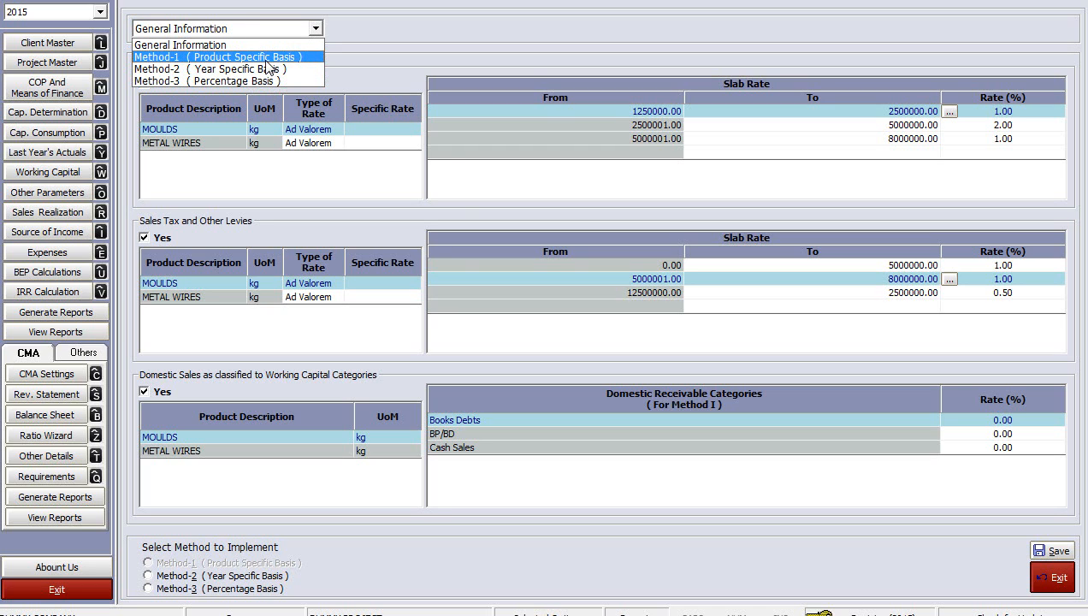
pyautogui.click(267, 58)
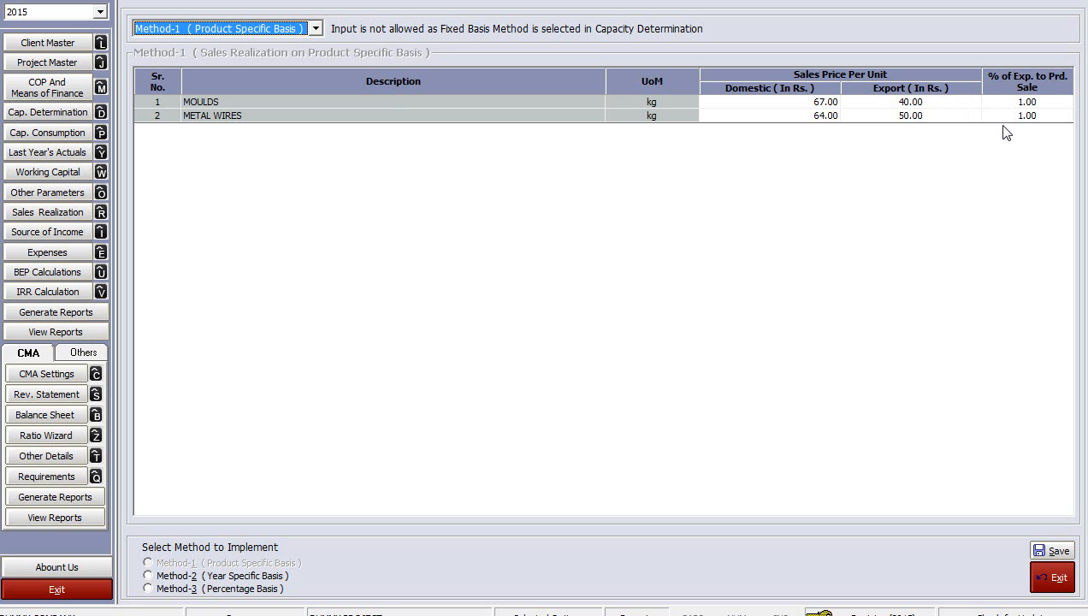
pyautogui.click(242, 576)
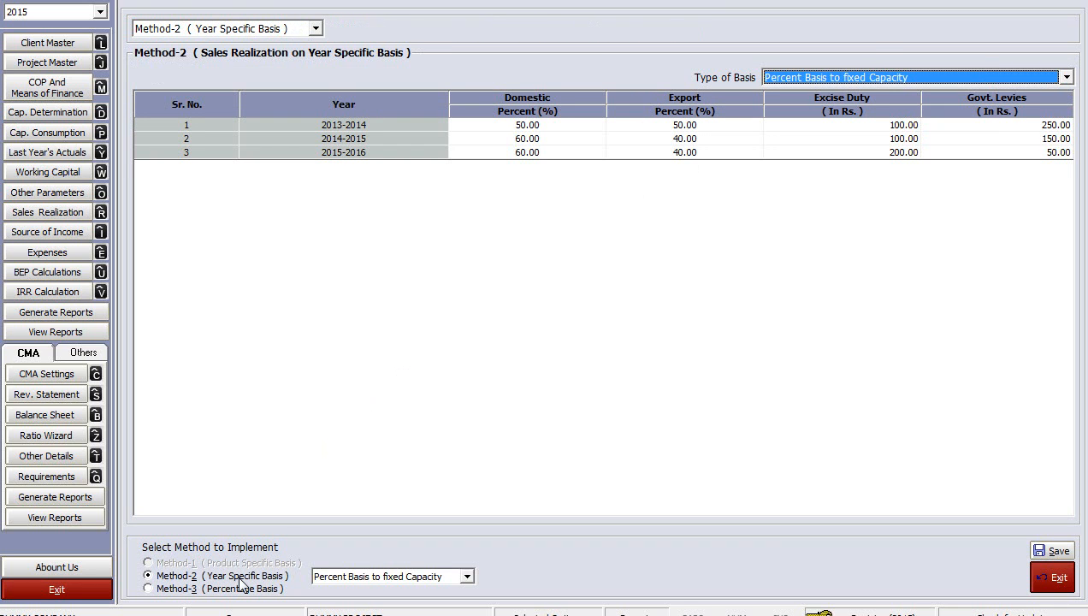
pyautogui.click(467, 576)
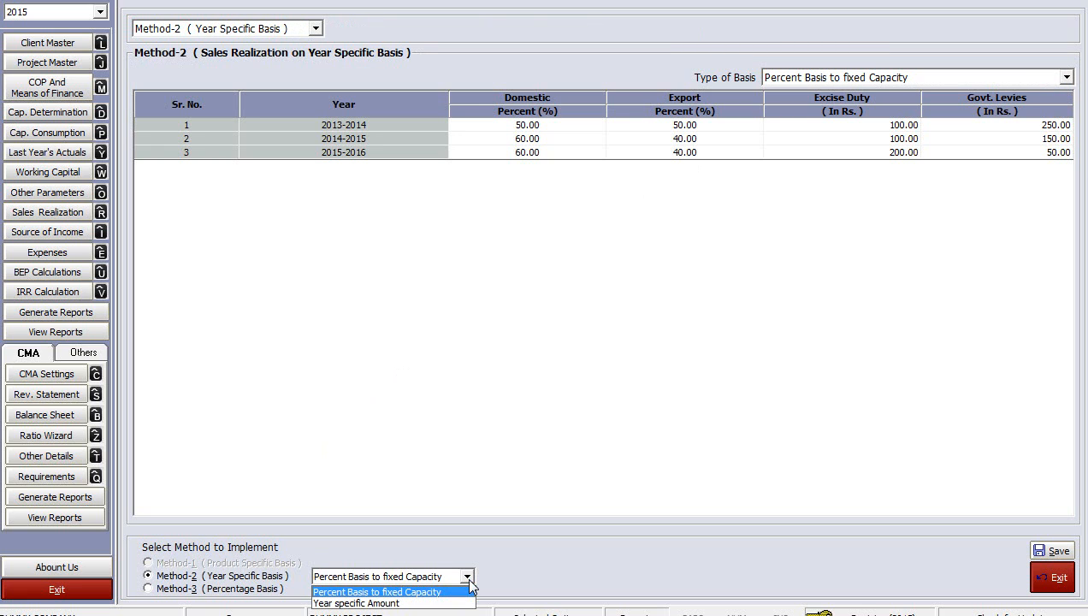
pyautogui.click(548, 405)
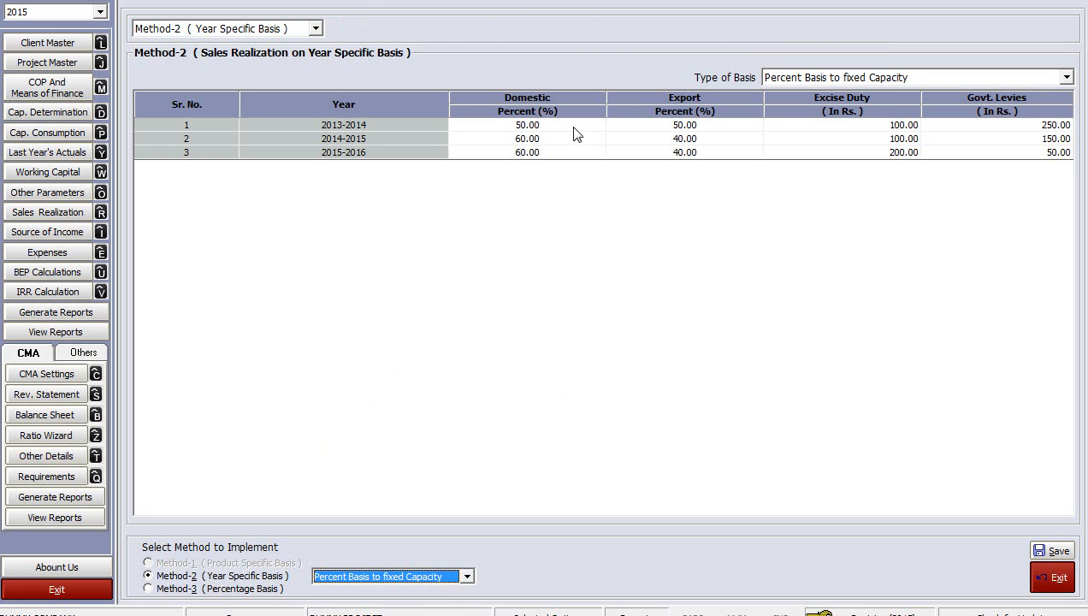
pyautogui.click(1038, 581)
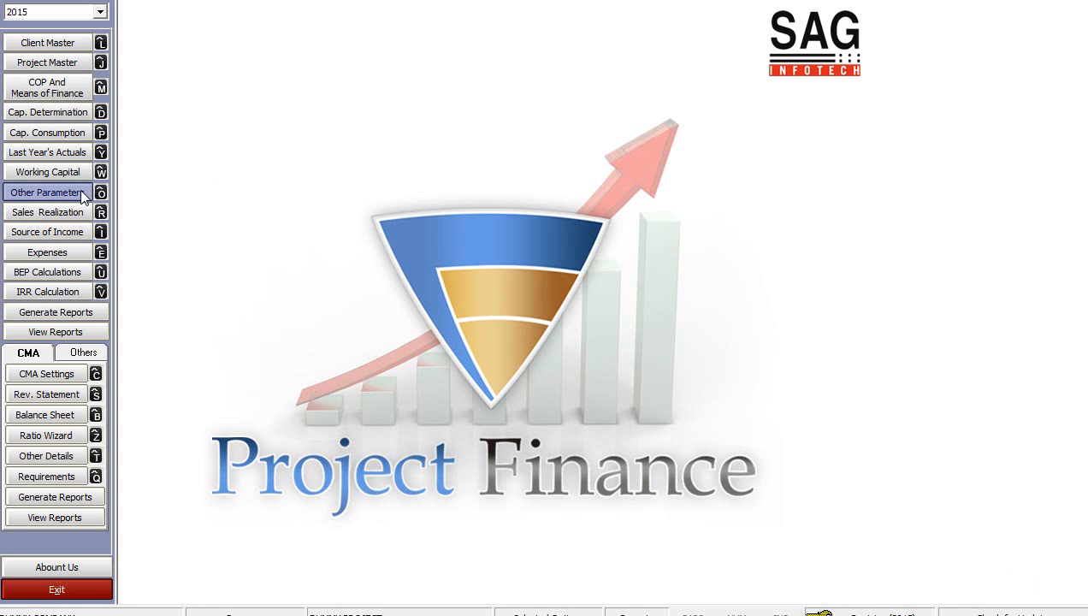
# Open the Operating Income ( OI ) sheet under Source of Income for review
pyautogui.click(55, 230)
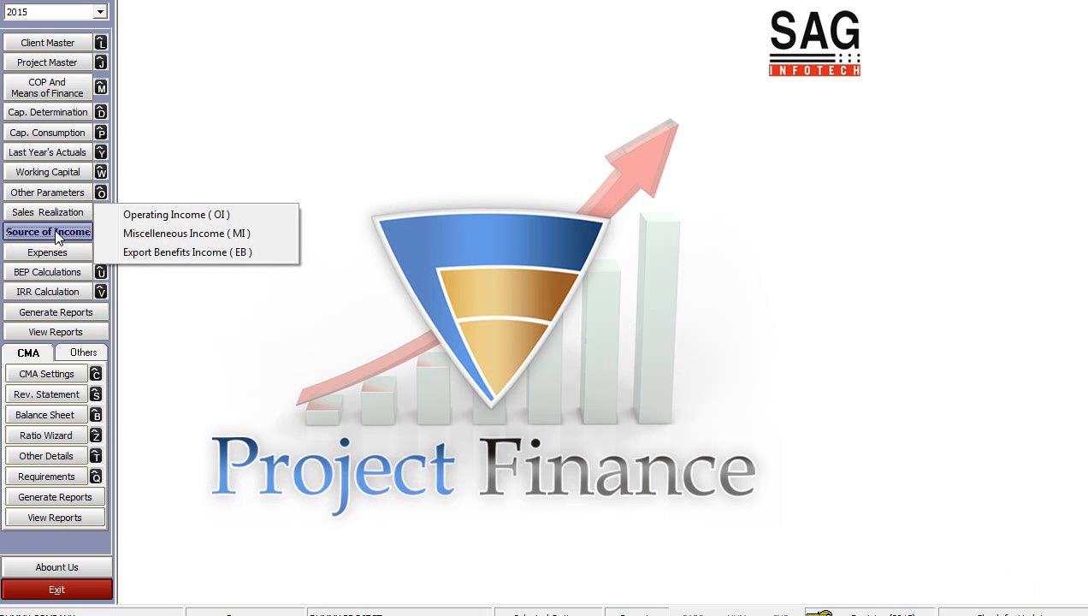
pyautogui.click(171, 217)
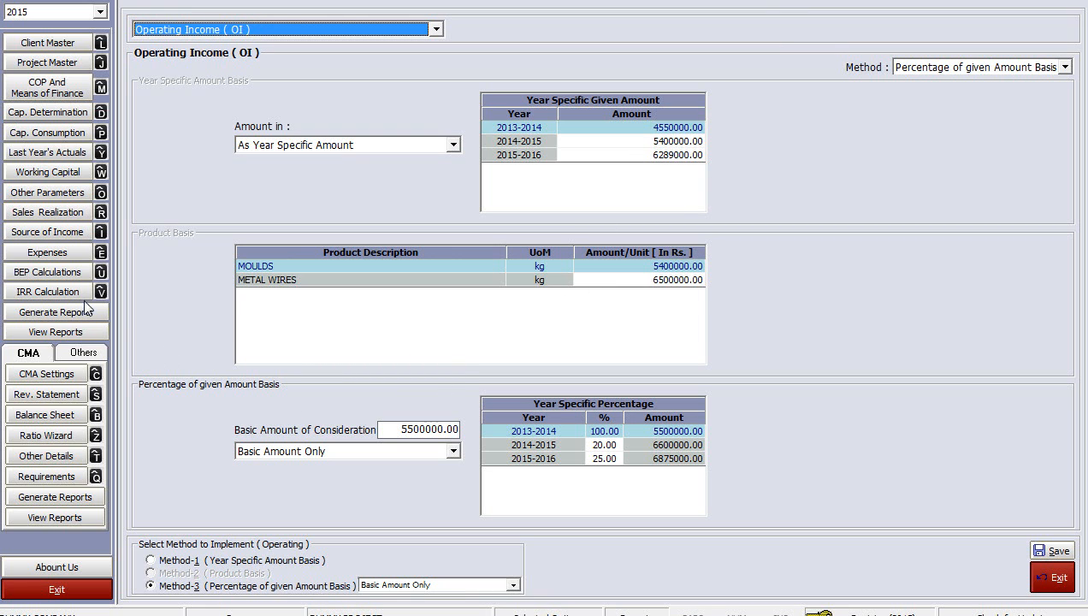
# Open the Employees Expenses sheet and switch to Power and Electricity Expenses to review the product-specific amounts
pyautogui.click(75, 260)
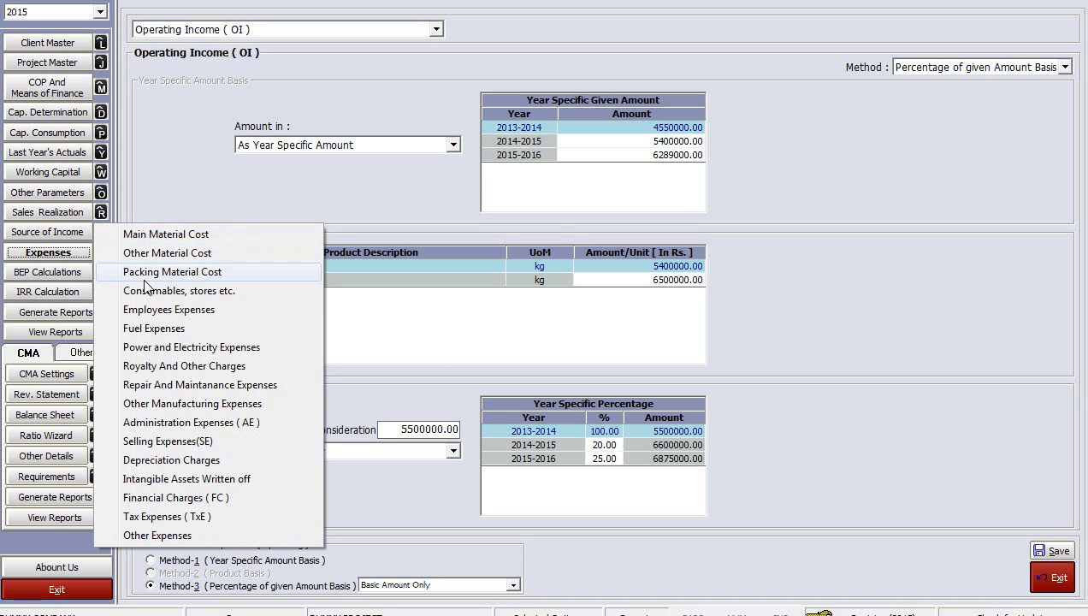
pyautogui.click(142, 309)
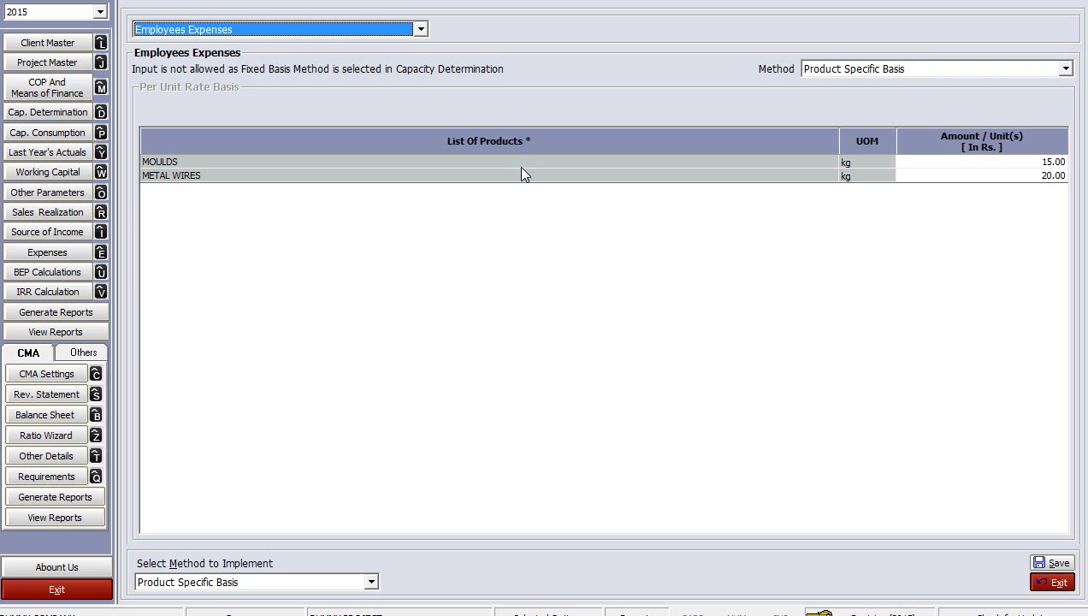
pyautogui.click(420, 29)
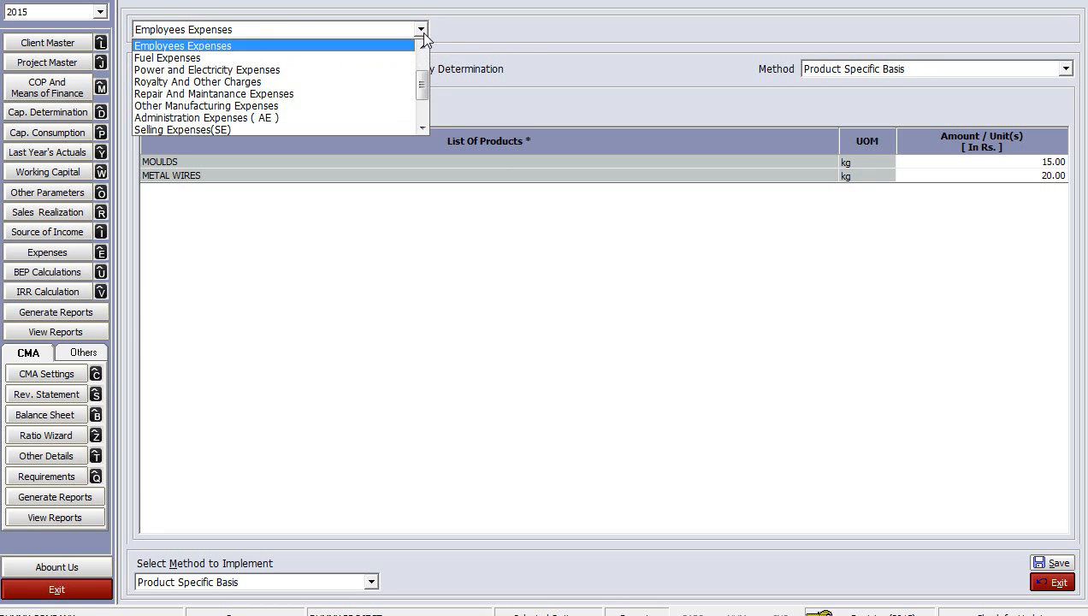
pyautogui.click(359, 71)
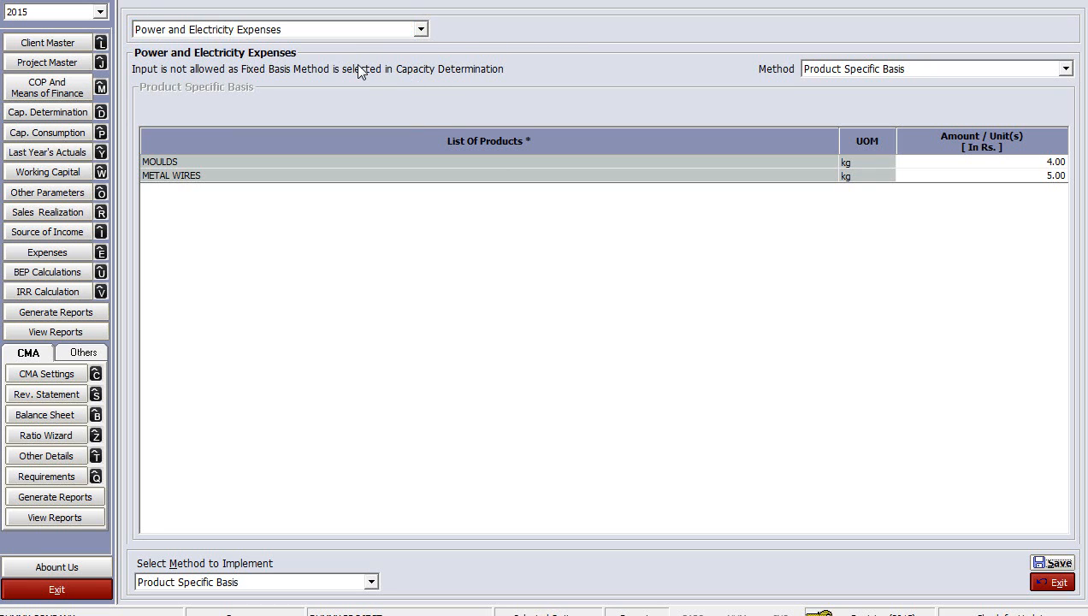
# Open BEP Calculations to review the variable and fixed parts of each expense
pyautogui.click(66, 273)
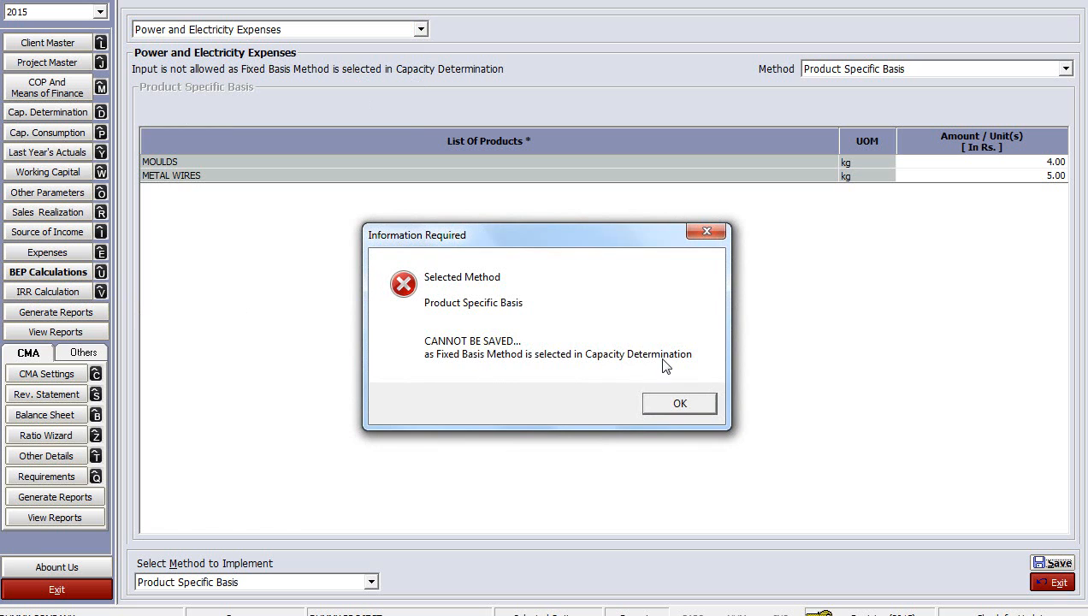
pyautogui.click(680, 405)
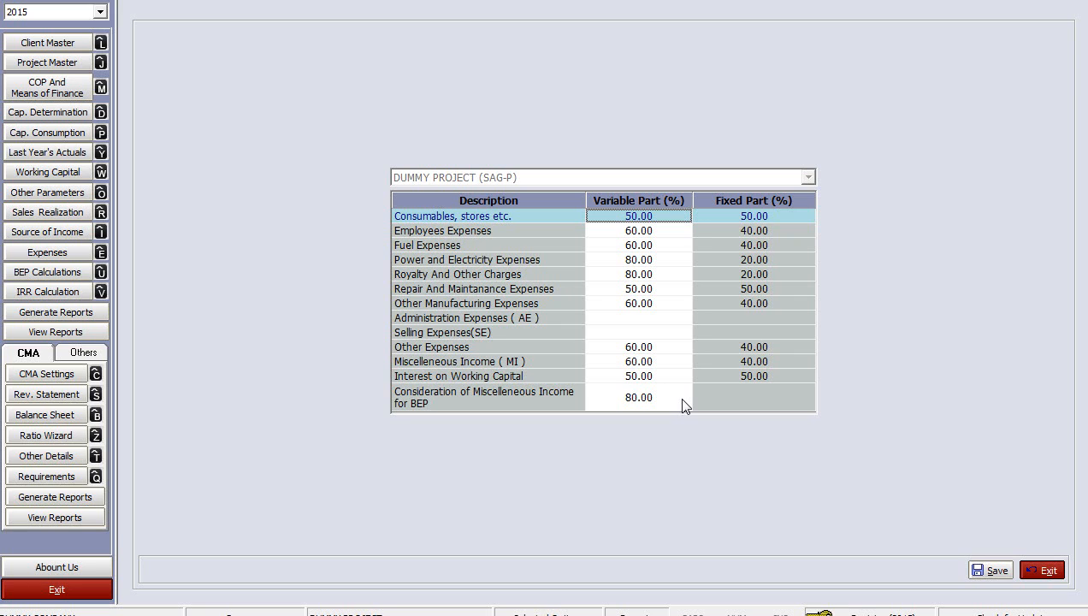
# Check the variable and fixed split of Employees Expenses and Fuel Expenses in the BEP sheet
pyautogui.click(610, 236)
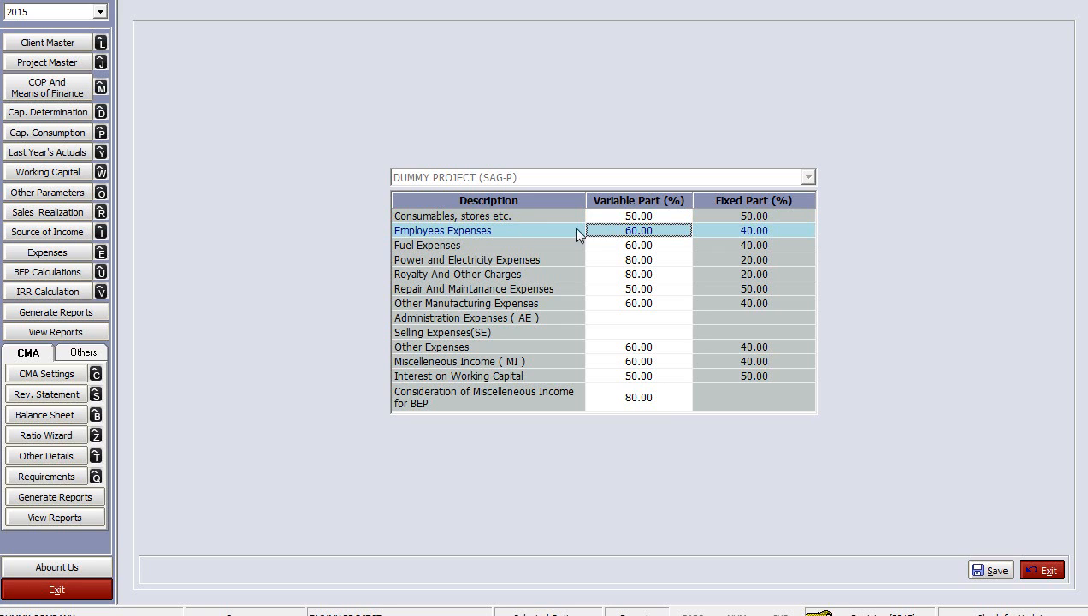
pyautogui.click(614, 249)
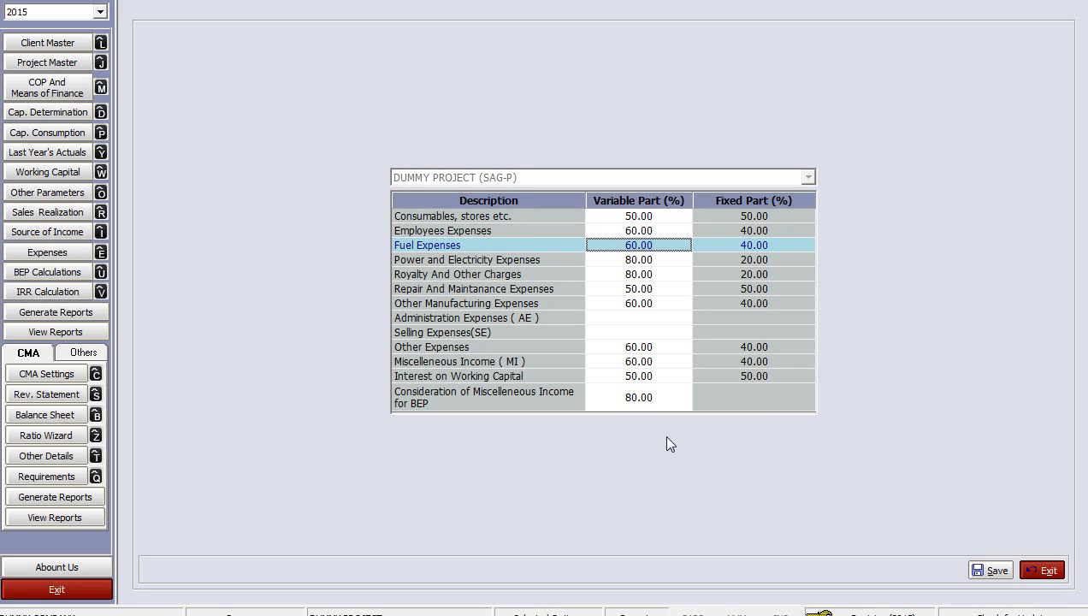
# Open IRR Calculation and review the available choices for calculating IRR and for the IRR period, keeping Till Re-Payment Countinous
pyautogui.click(71, 288)
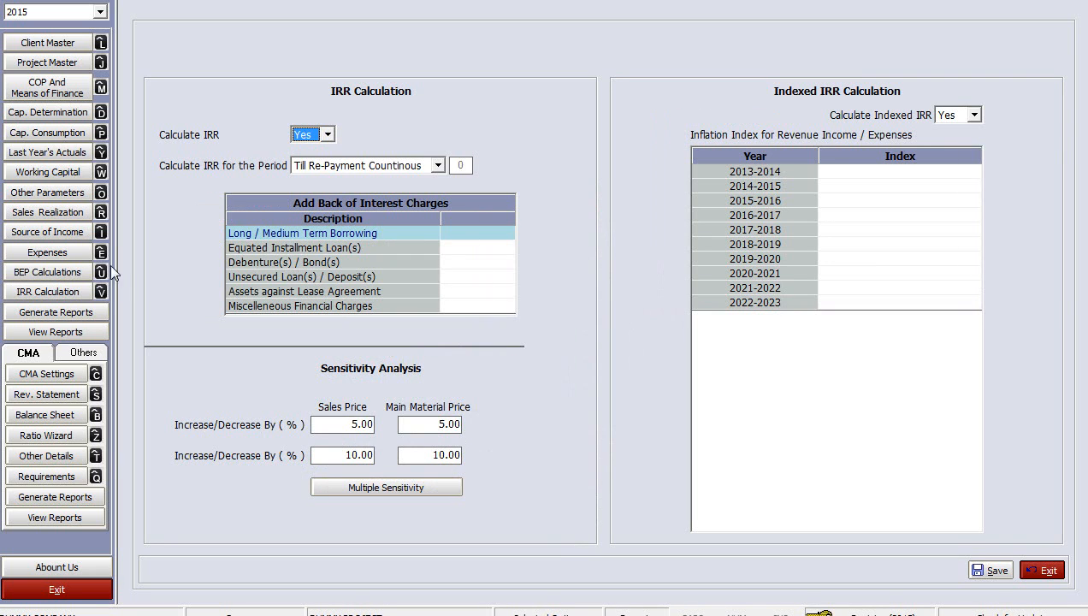
pyautogui.click(327, 134)
pyautogui.click(497, 118)
pyautogui.click(439, 169)
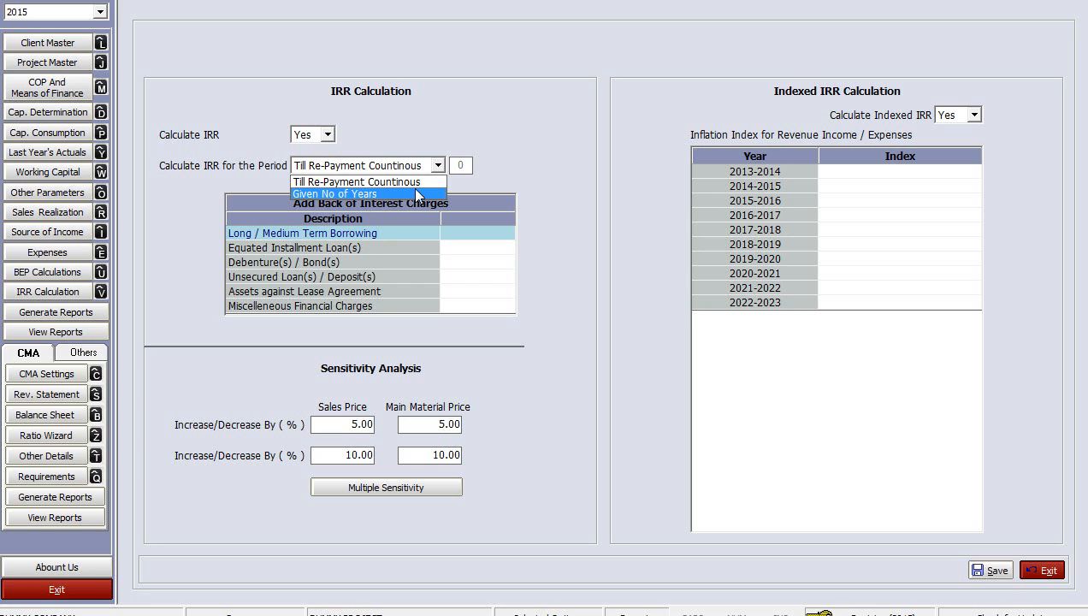
pyautogui.click(525, 184)
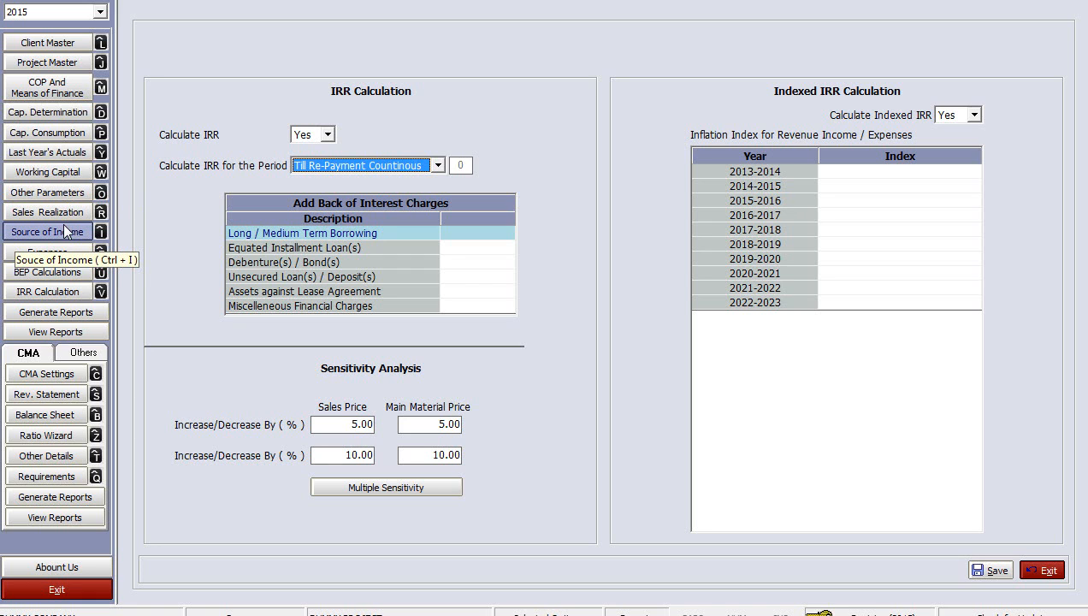
# Generate the project reports and confirm the generation
pyautogui.click(57, 311)
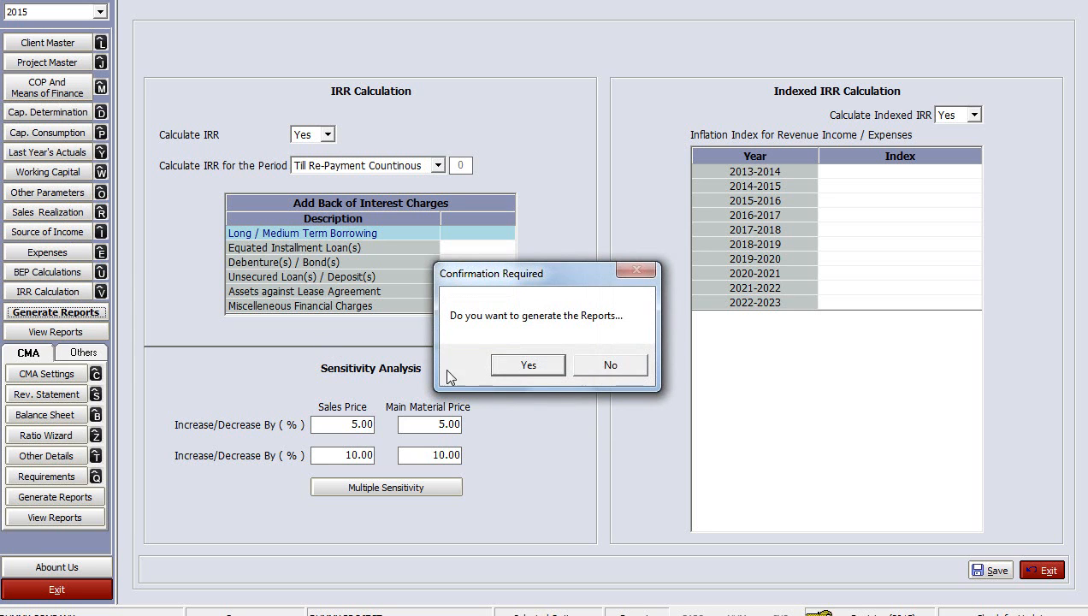
pyautogui.click(521, 372)
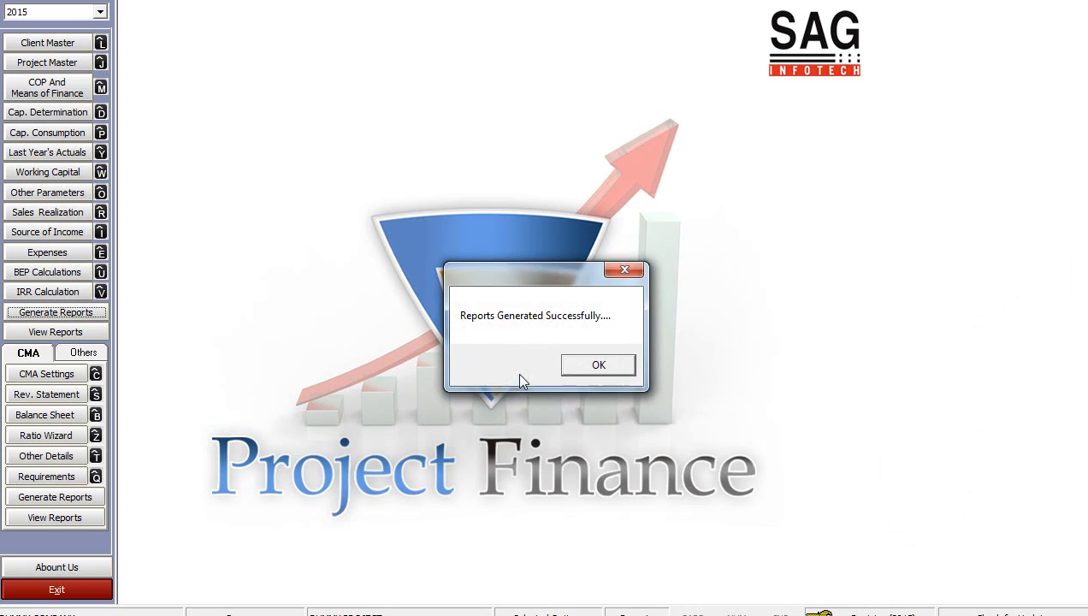
pyautogui.click(575, 371)
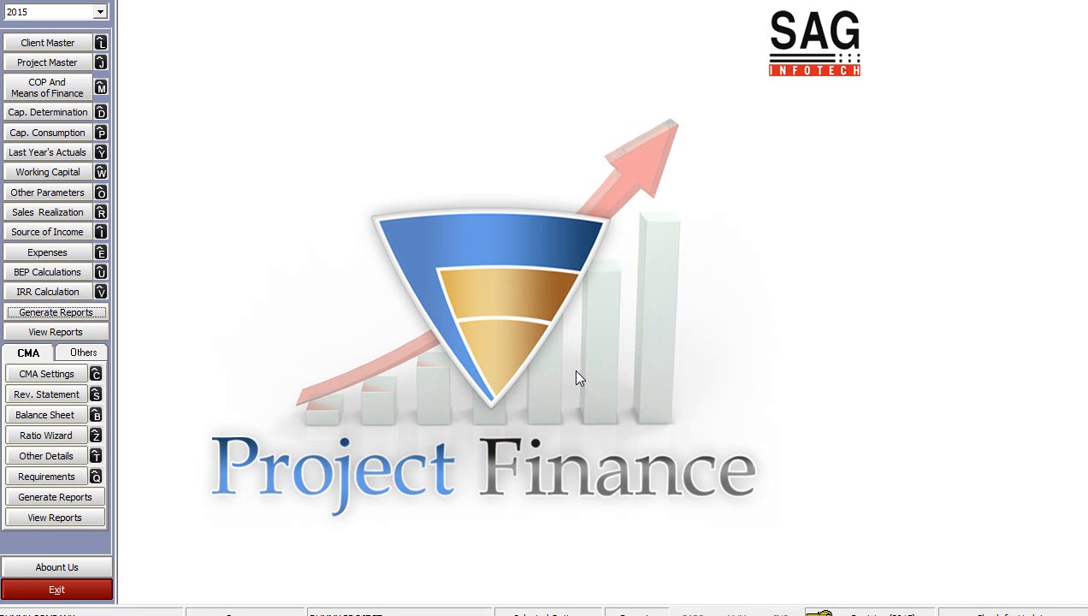
# Open the Master Reports, switch from the Client List to the Project List for review, and close them
pyautogui.click(46, 336)
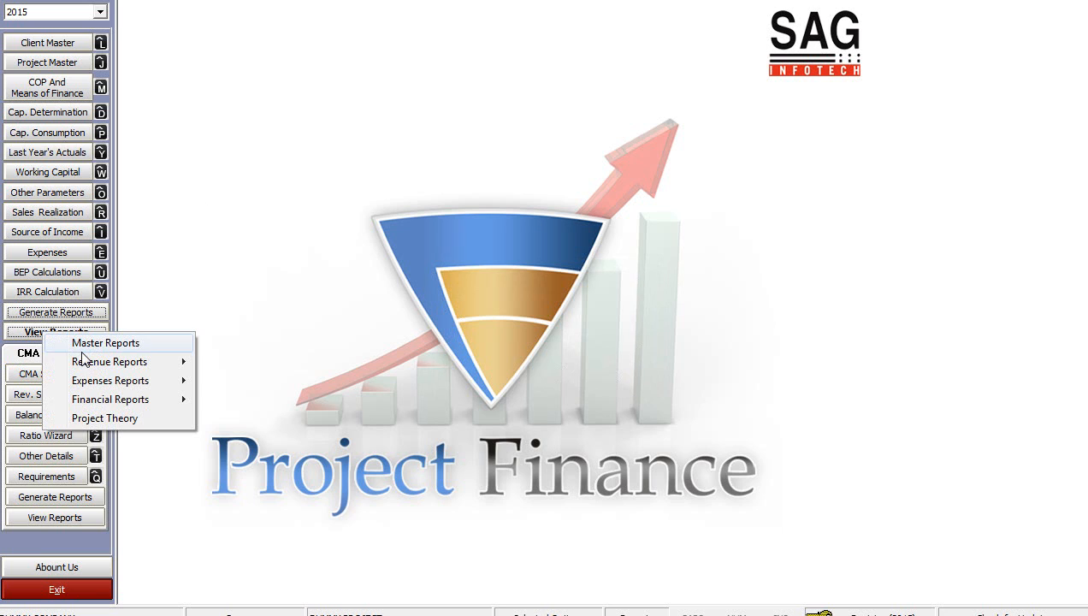
pyautogui.moveTo(85, 401)
pyautogui.click(103, 345)
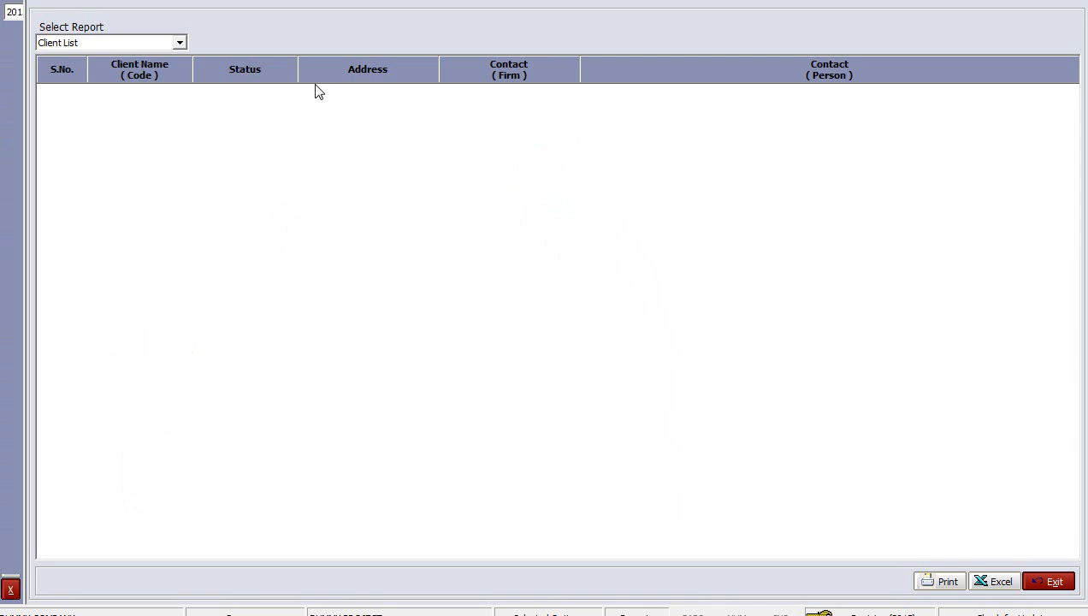
pyautogui.click(181, 41)
pyautogui.click(150, 68)
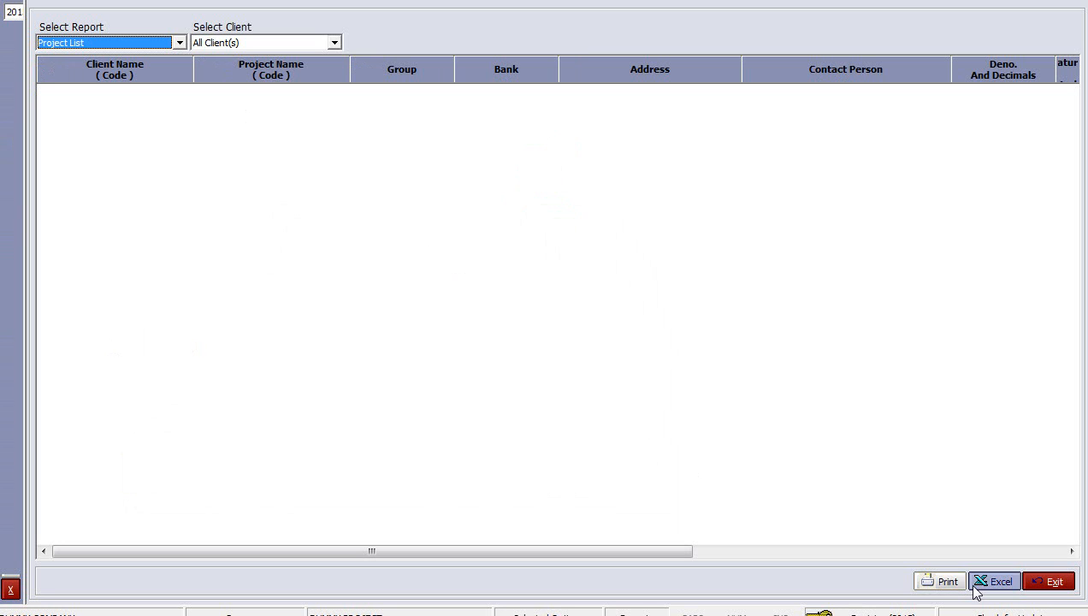
pyautogui.click(1048, 582)
# View the Sales Realisation ( Domestic ) revenue report and close it
pyautogui.click(97, 332)
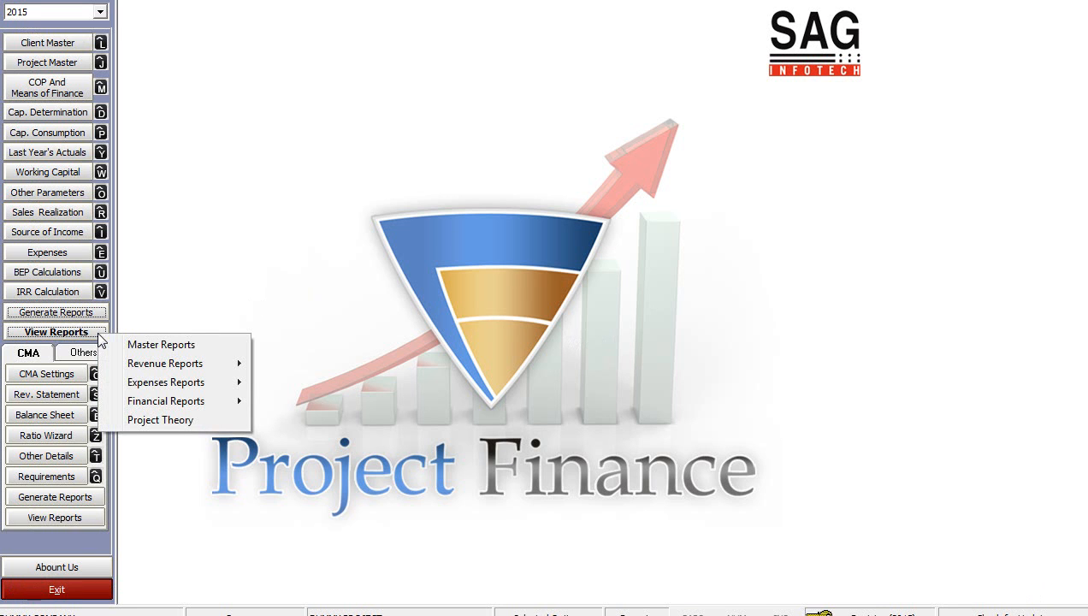
pyautogui.moveTo(145, 368)
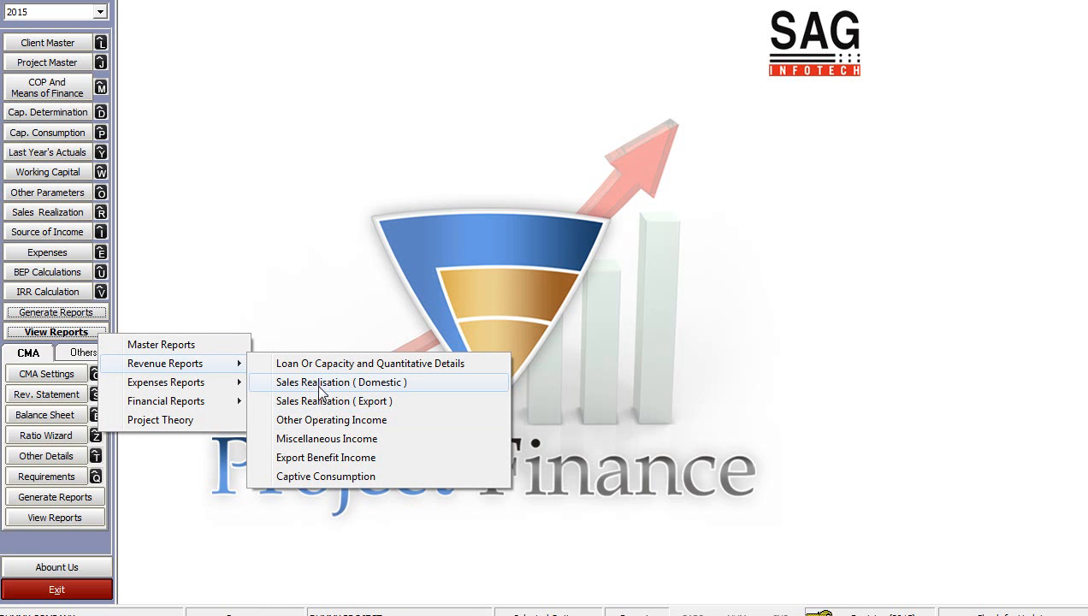
pyautogui.click(319, 383)
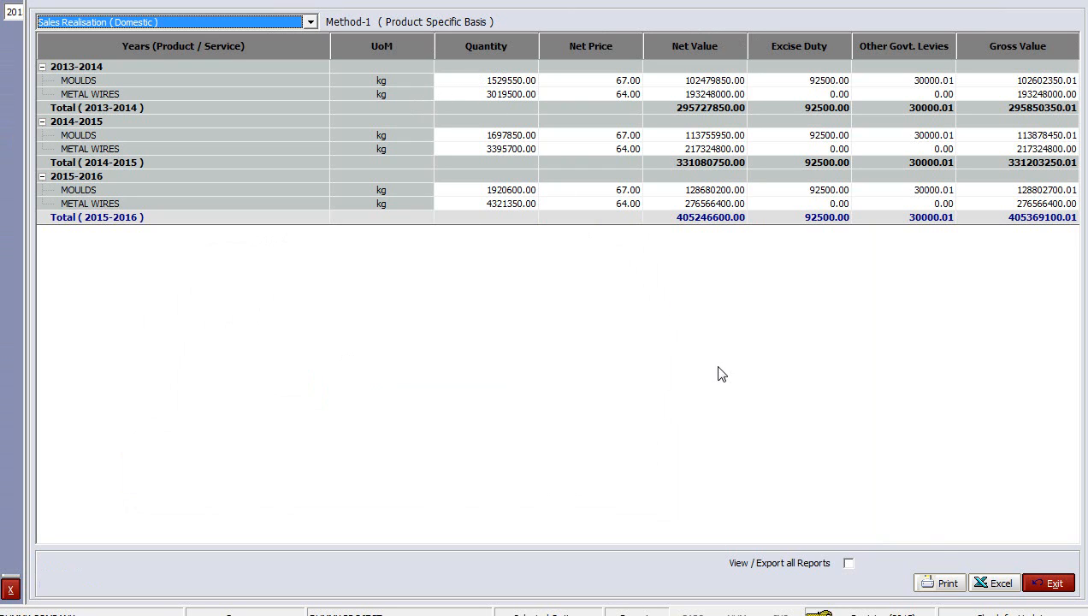
pyautogui.click(1047, 587)
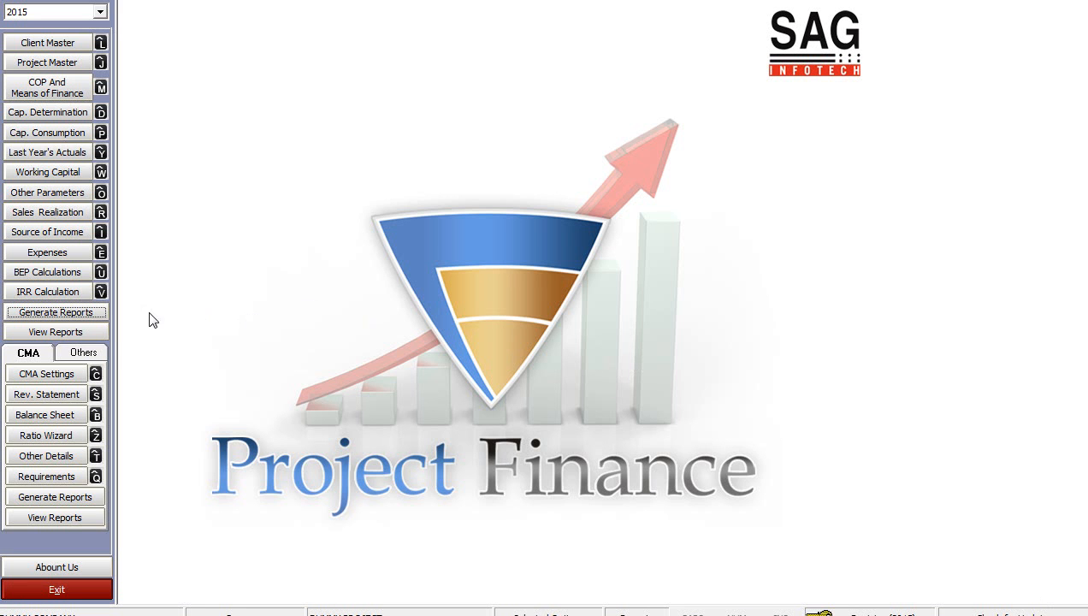
# Open the Employees Expenses report, view its printable document, and return to the report
pyautogui.click(98, 330)
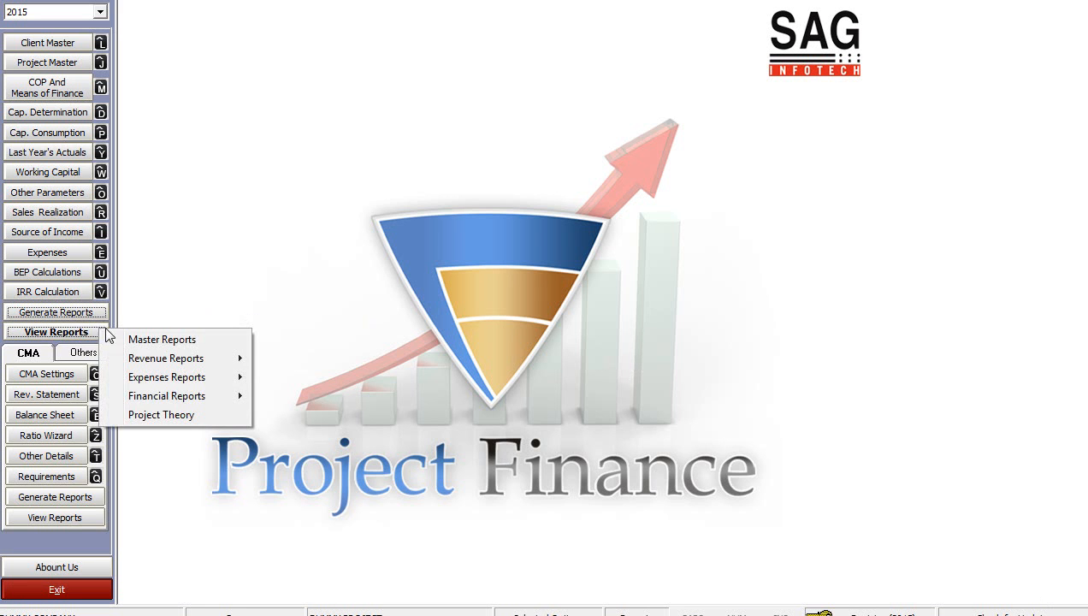
pyautogui.moveTo(204, 387)
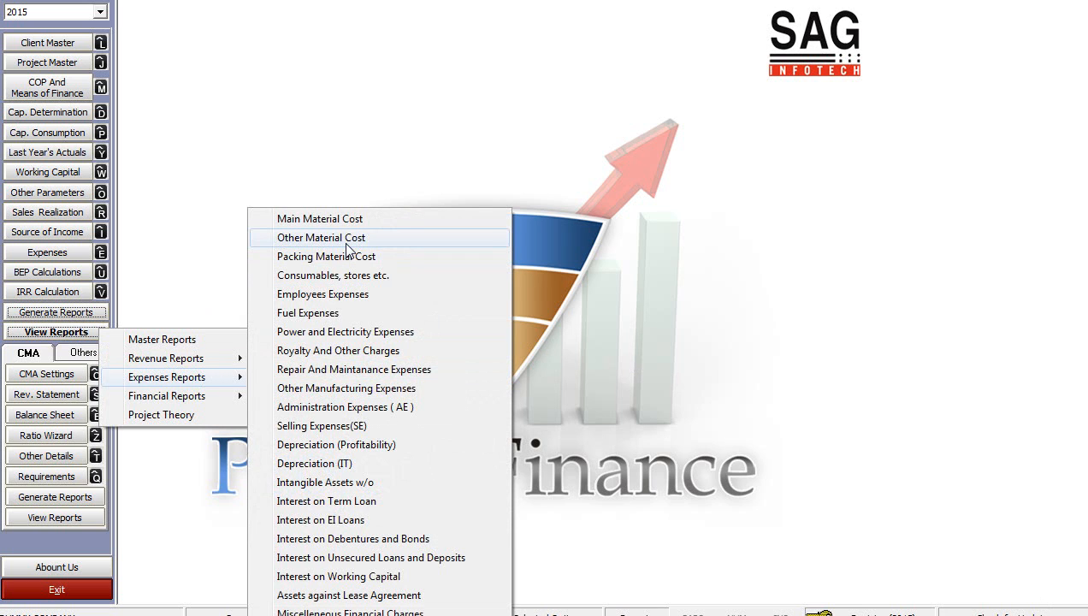
pyautogui.click(341, 300)
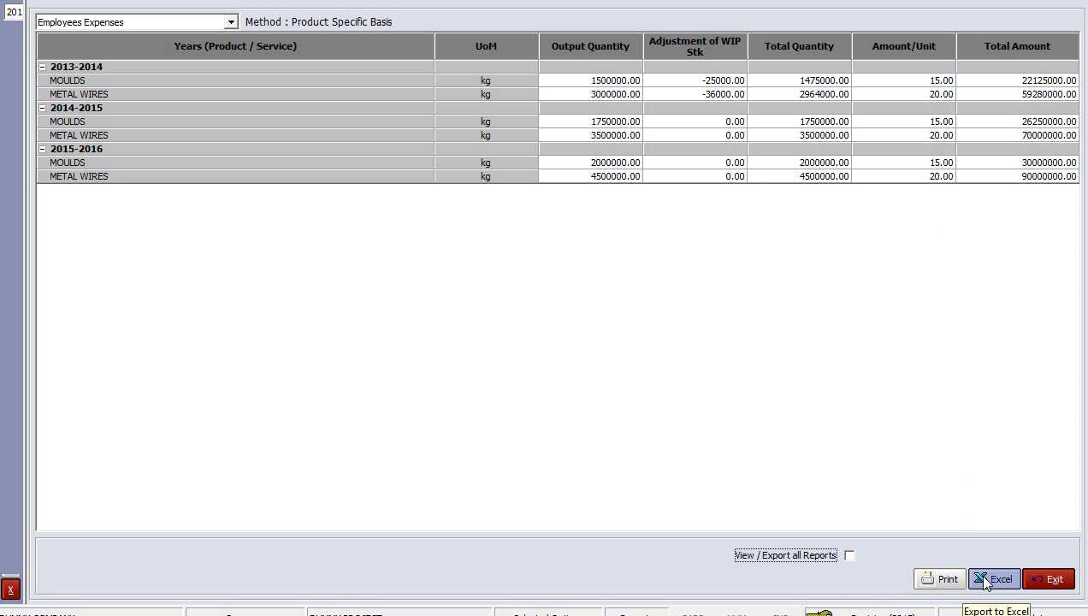
pyautogui.click(943, 579)
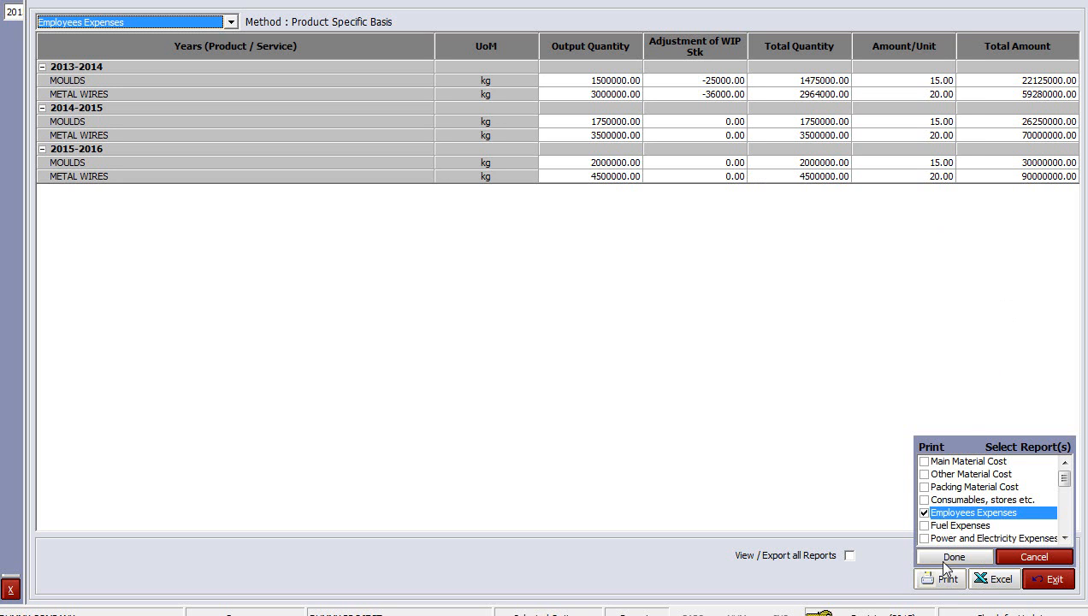
pyautogui.click(949, 556)
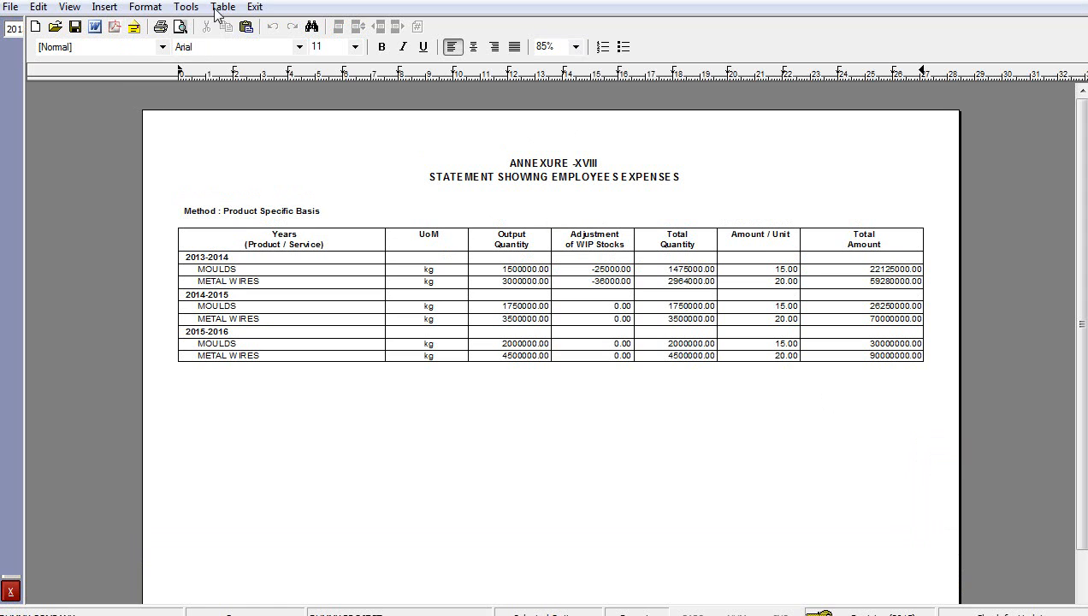
pyautogui.click(254, 7)
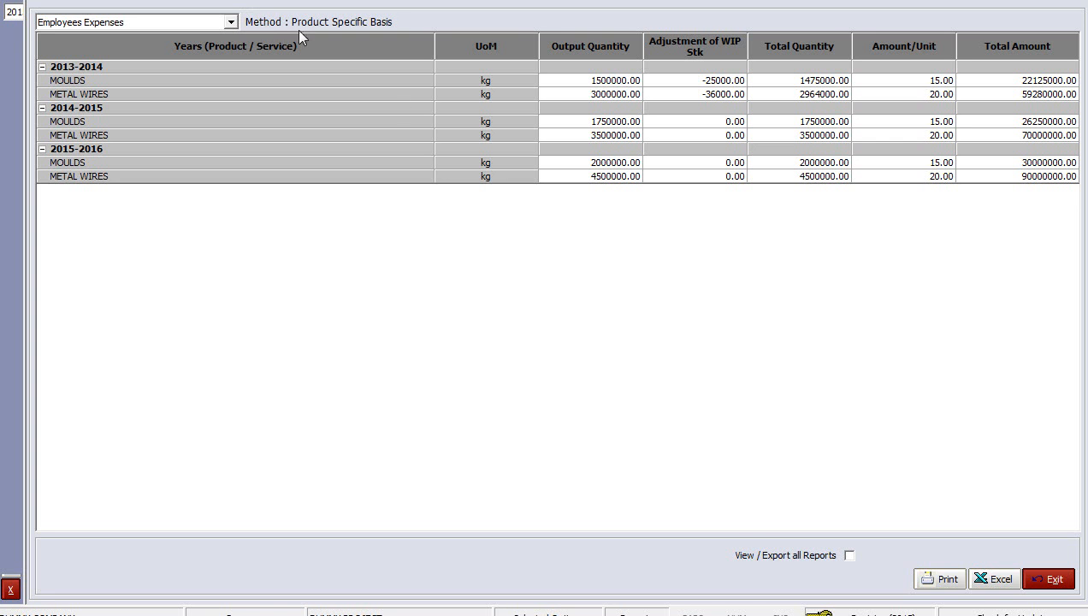
# Export the Employees Expenses report to Excel, check the exported workbook, and close the report
pyautogui.click(995, 581)
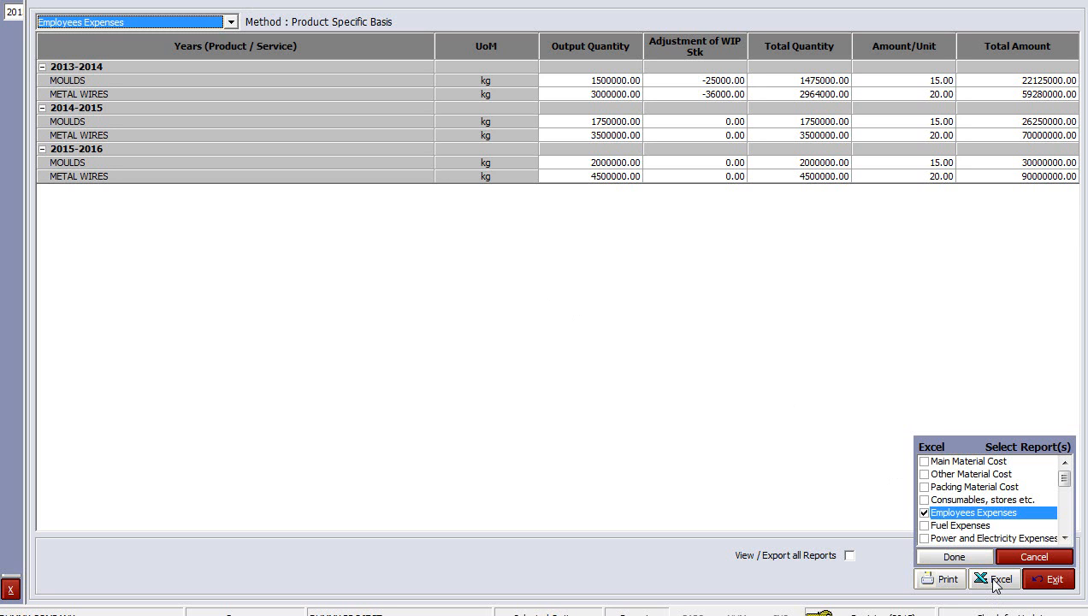
pyautogui.click(954, 556)
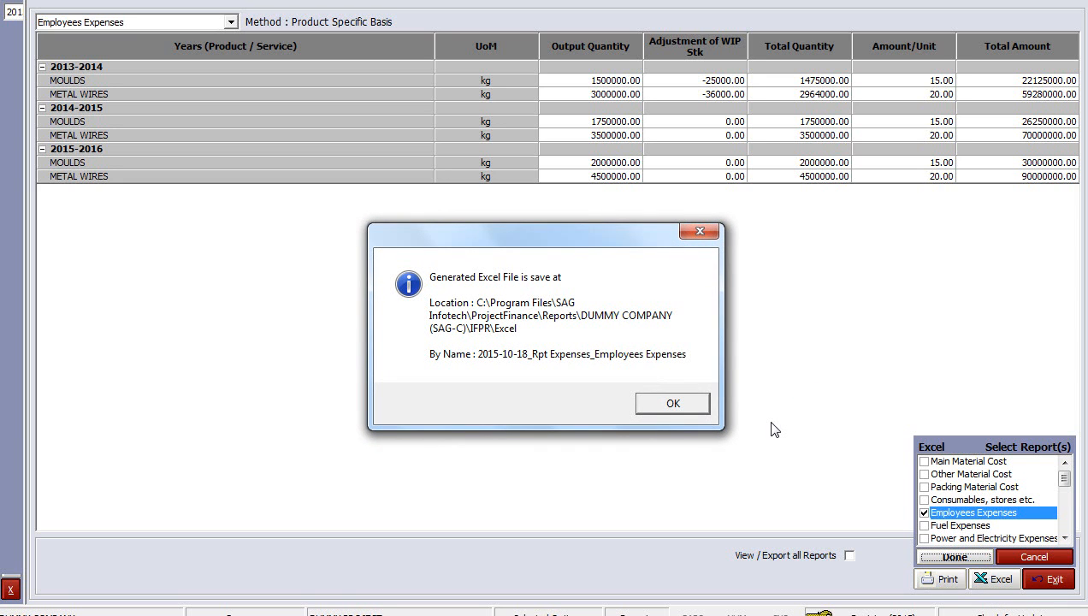
pyautogui.click(691, 405)
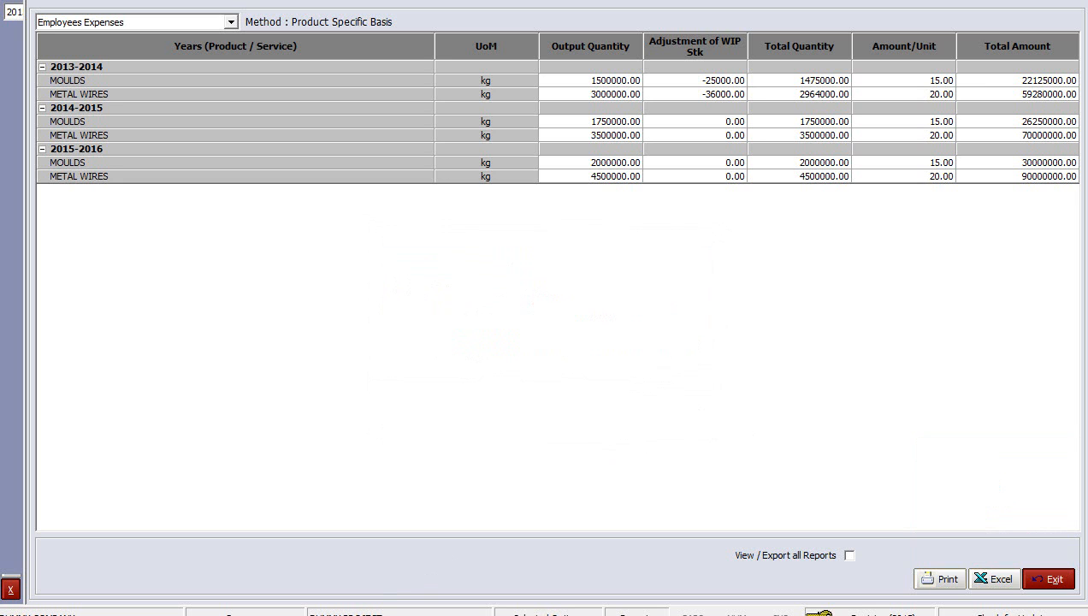
pyautogui.click(372, 569)
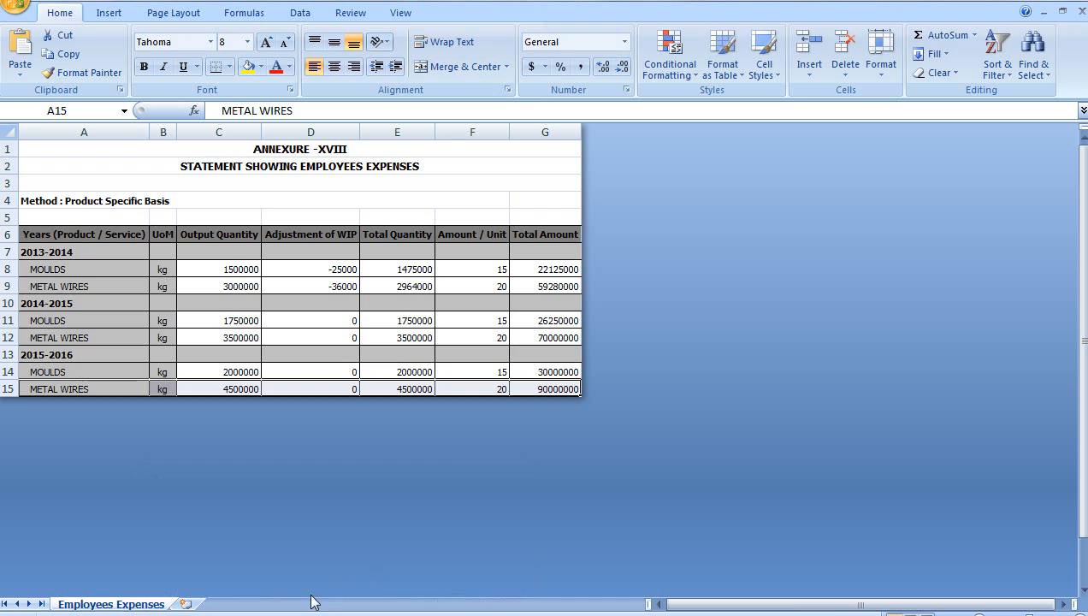
pyautogui.click(283, 614)
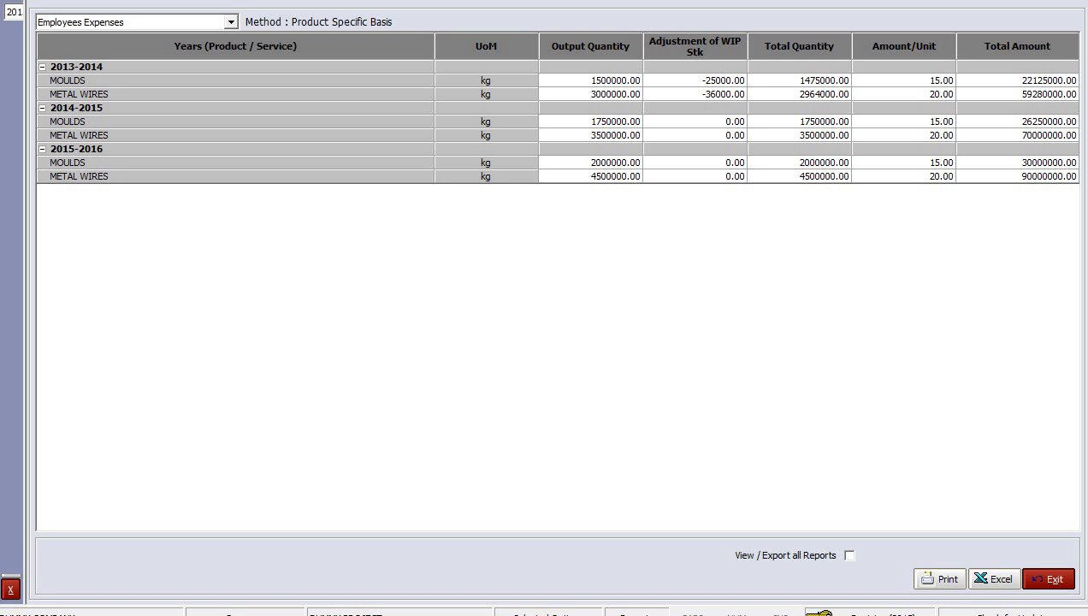
pyautogui.click(1044, 584)
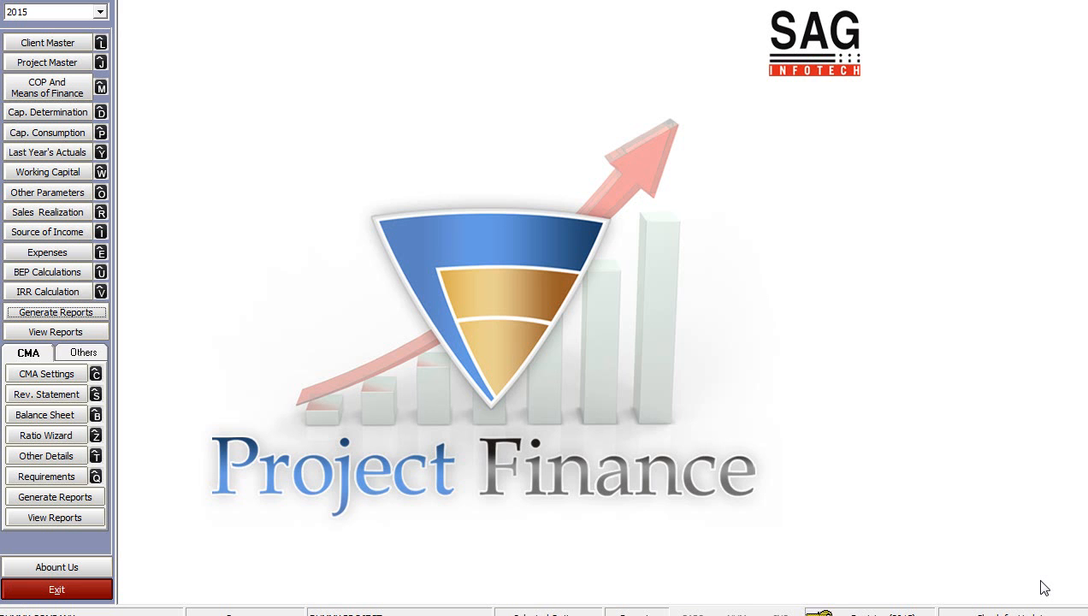
# Open the Project Theory document and read through it from the cover page to Chapter III : The Product Description
pyautogui.click(88, 342)
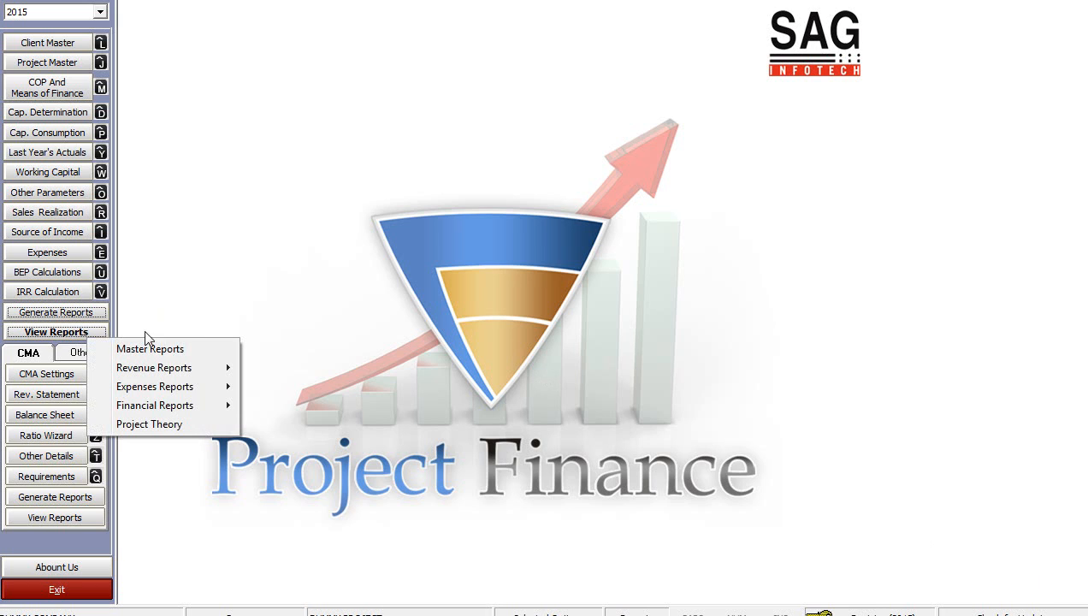
pyautogui.click(155, 425)
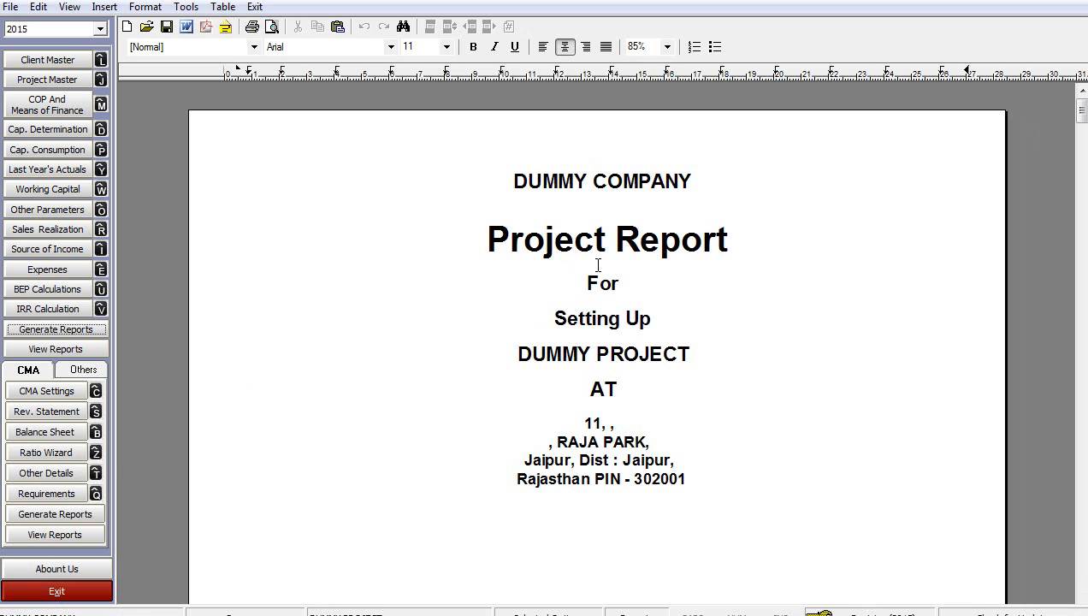
pyautogui.moveTo(1081, 113); pyautogui.dragTo(1080, 257)
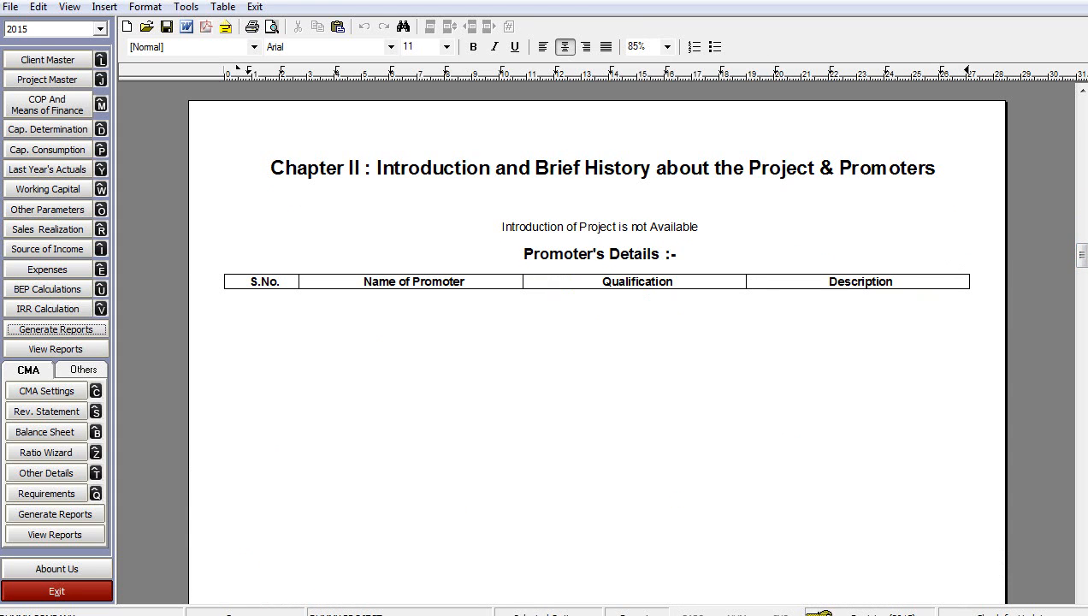
pyautogui.moveTo(1080, 256); pyautogui.dragTo(1081, 295)
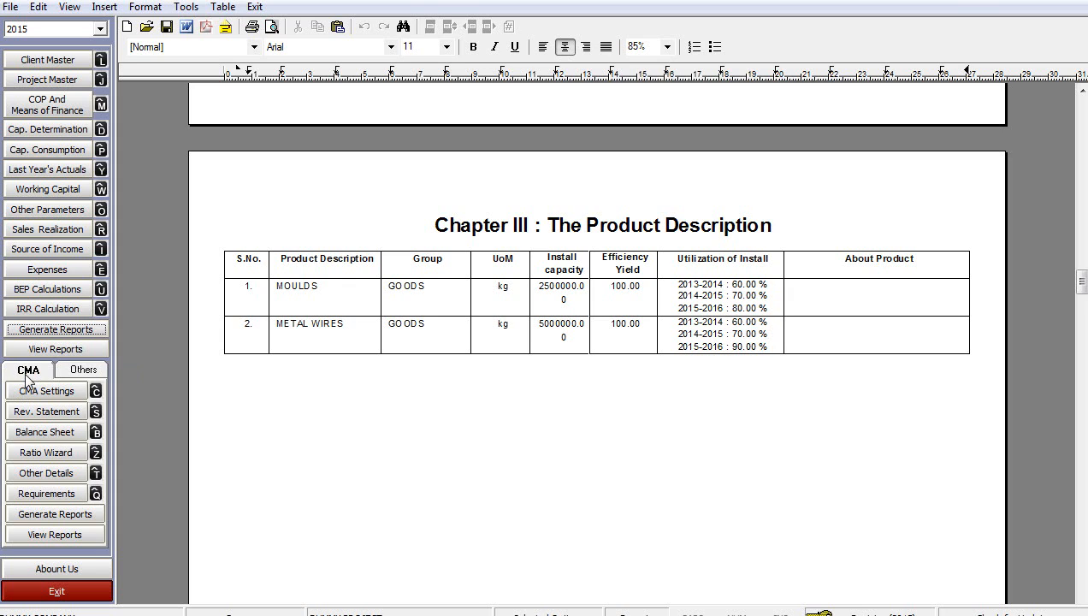
# Look over the Others utilities such as Backup, Restore and Import Client(s), and return to the CMA options
pyautogui.click(83, 373)
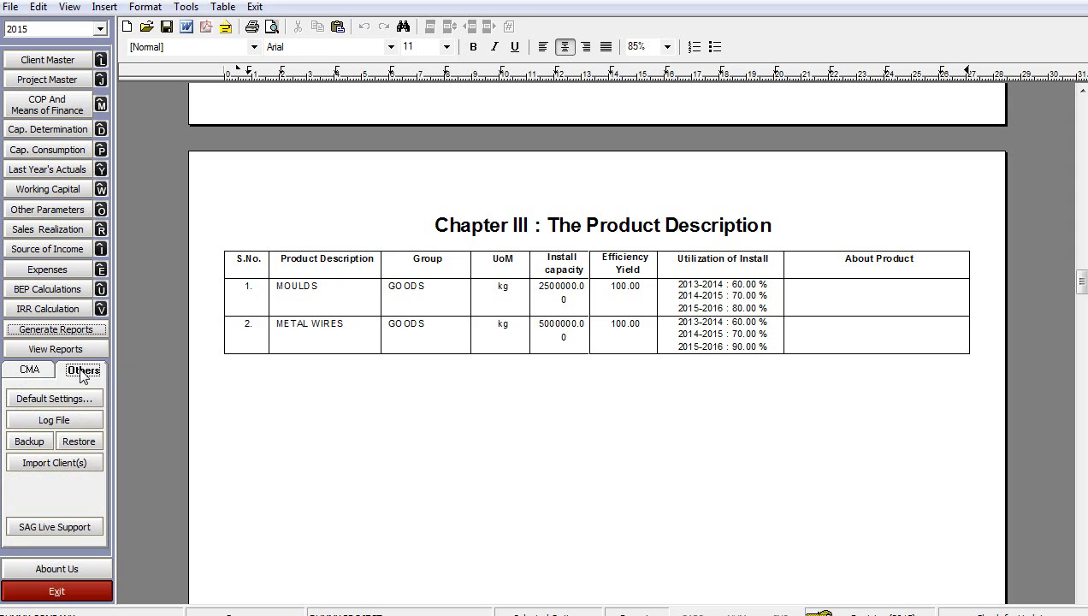
pyautogui.click(40, 375)
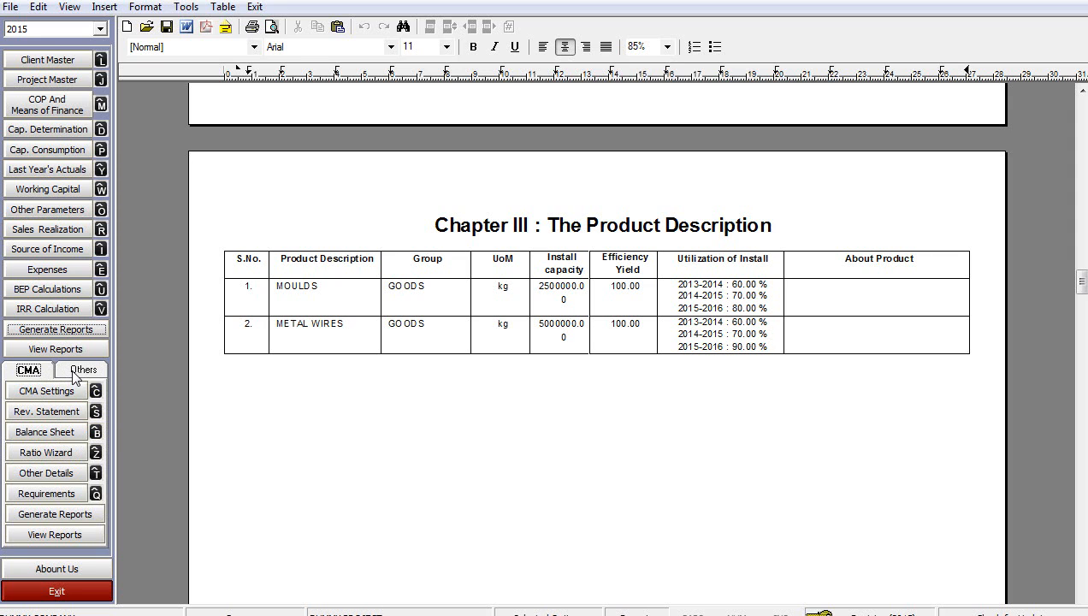
pyautogui.click(75, 377)
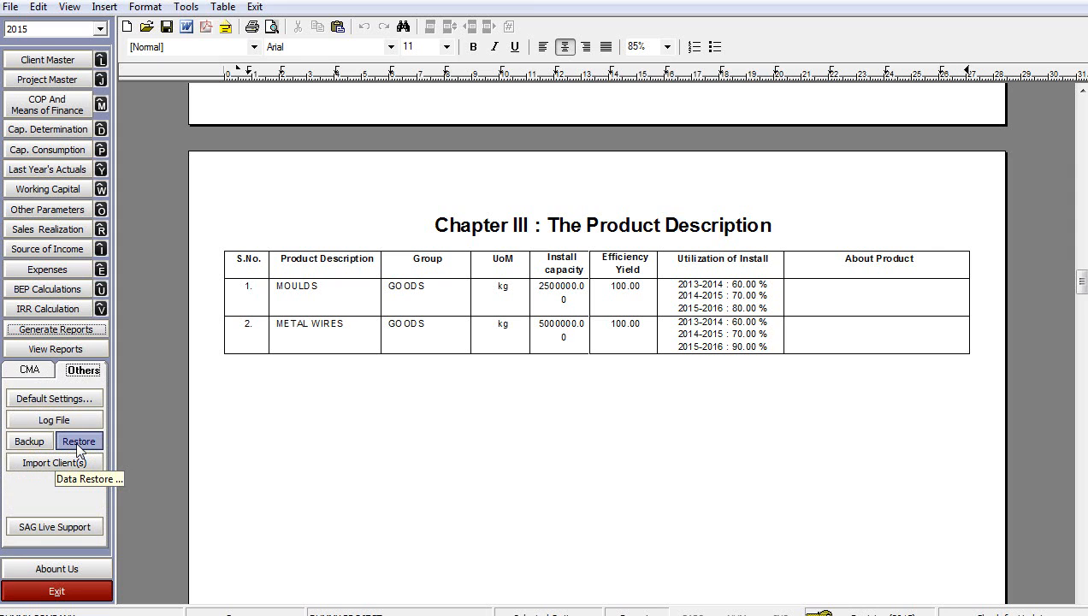
pyautogui.click(29, 373)
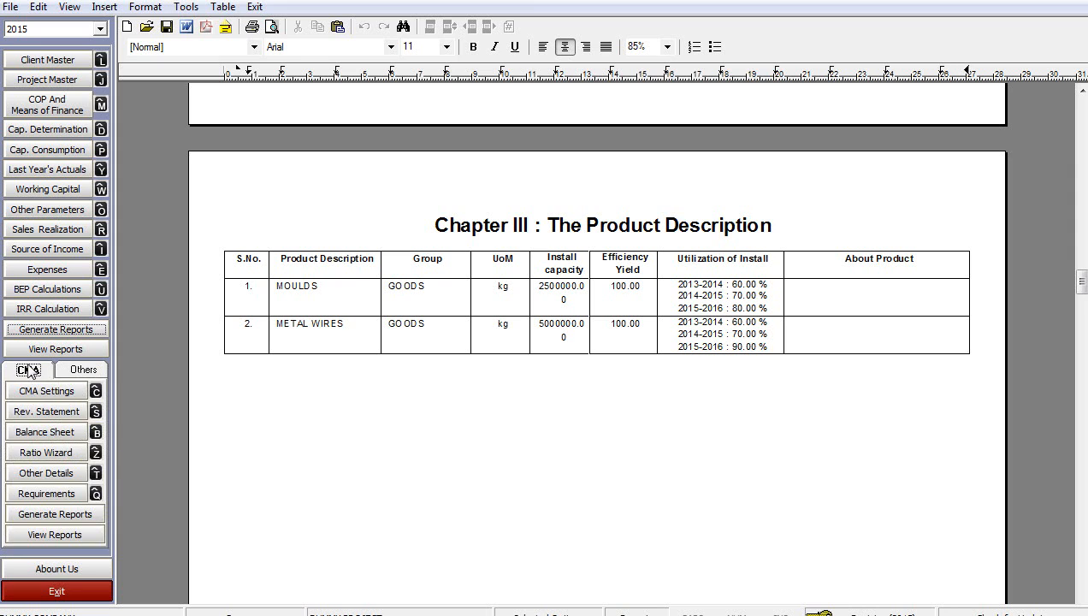
# Configure the CMA settings with Link from Project Report set to No and project data on Percentage Basis, and save them
pyautogui.click(34, 411)
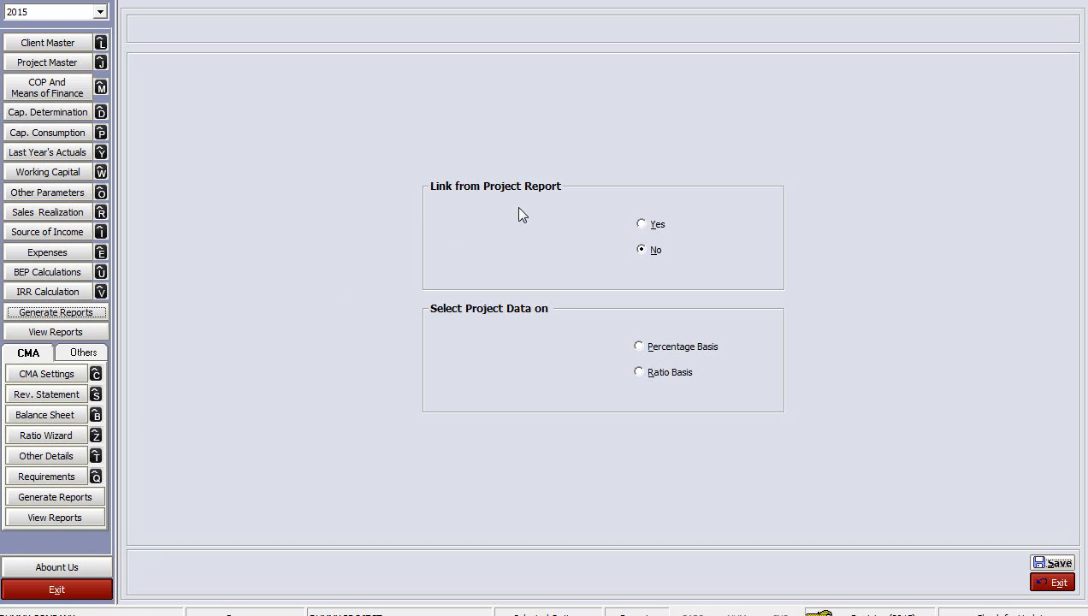
pyautogui.click(640, 224)
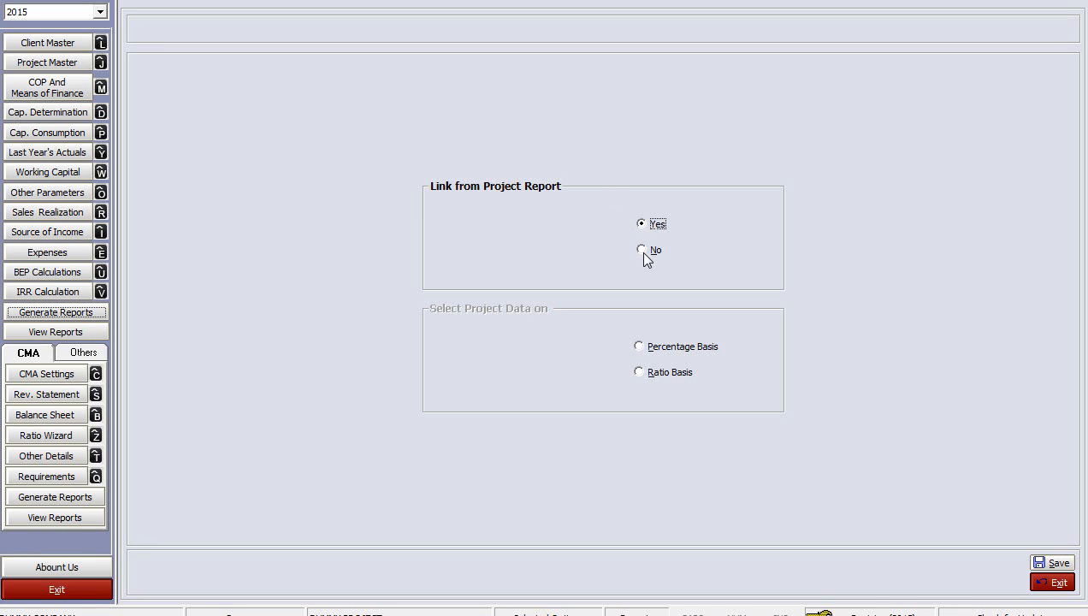
pyautogui.click(642, 249)
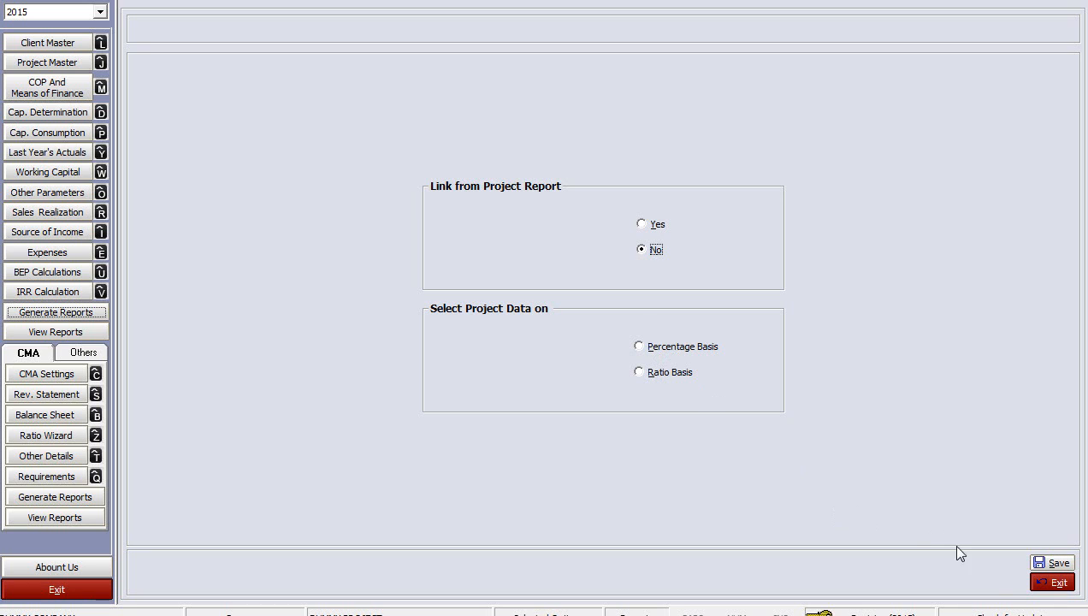
pyautogui.click(654, 349)
pyautogui.click(1043, 563)
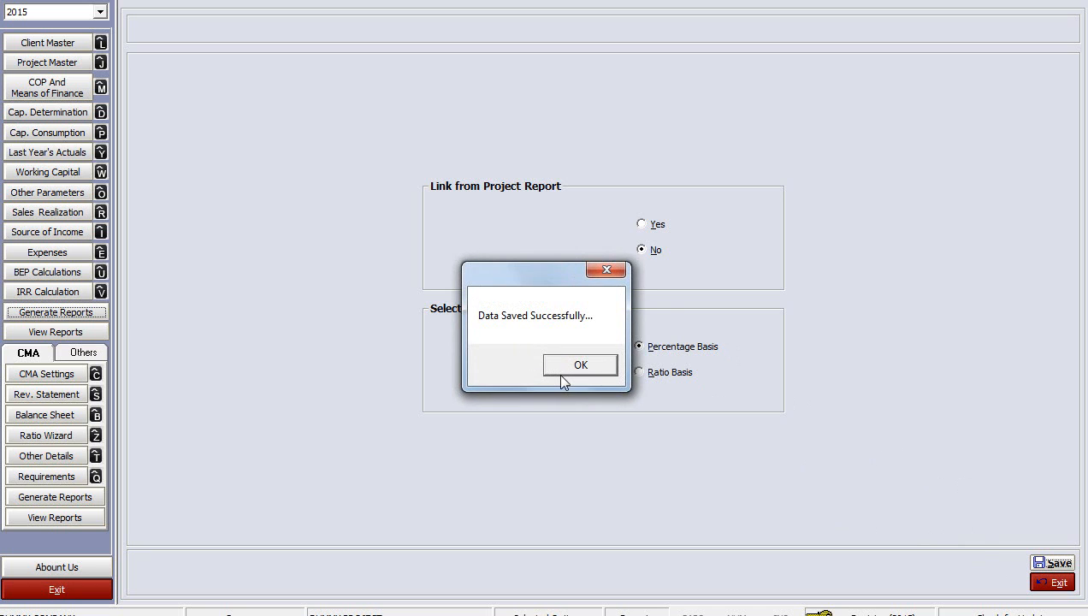
pyautogui.click(580, 365)
# Look over the CMA revenue statement and balance sheet entry sheets, closing each one and dismissing the low-battery warning
pyautogui.click(54, 395)
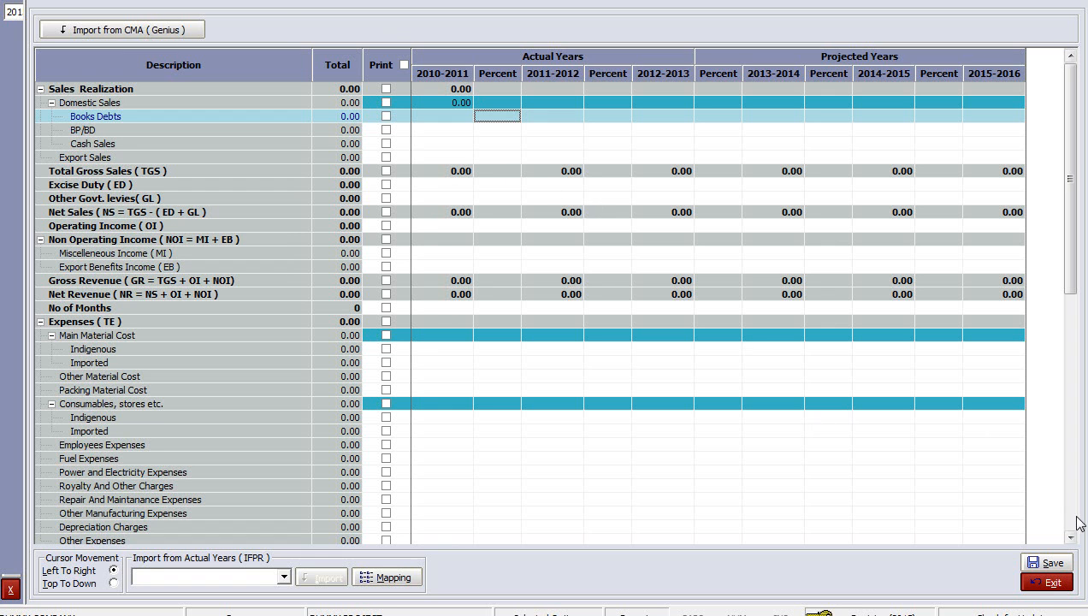
pyautogui.click(1048, 586)
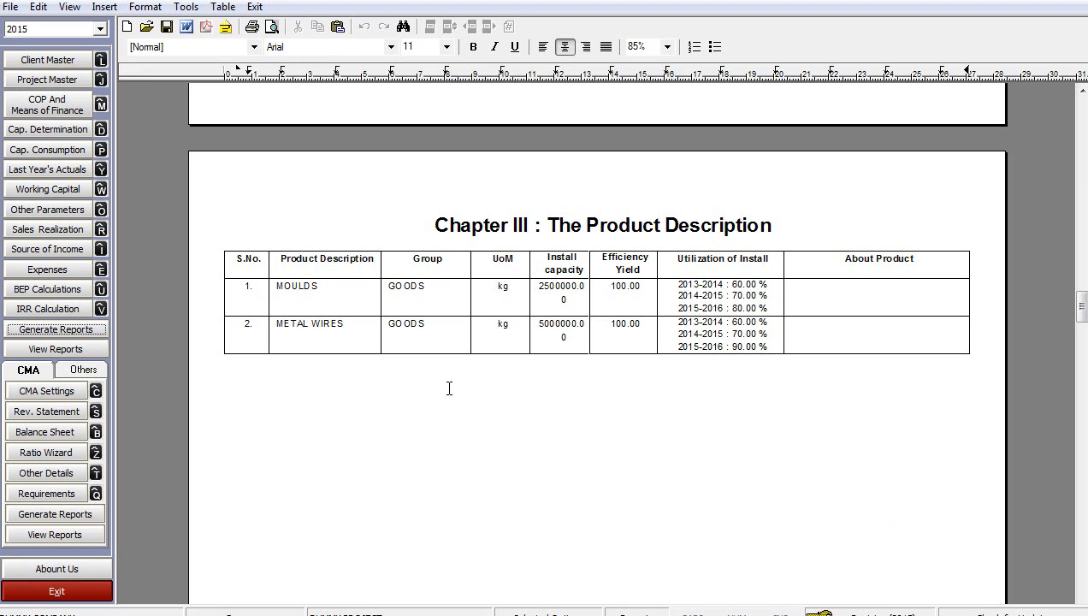
pyautogui.click(41, 432)
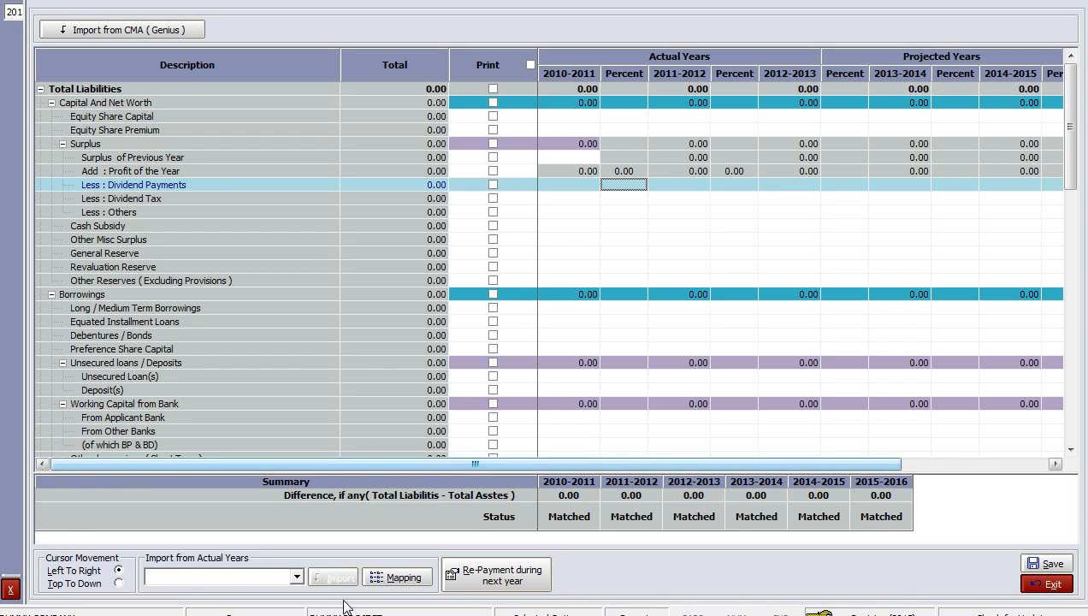
pyautogui.click(1047, 584)
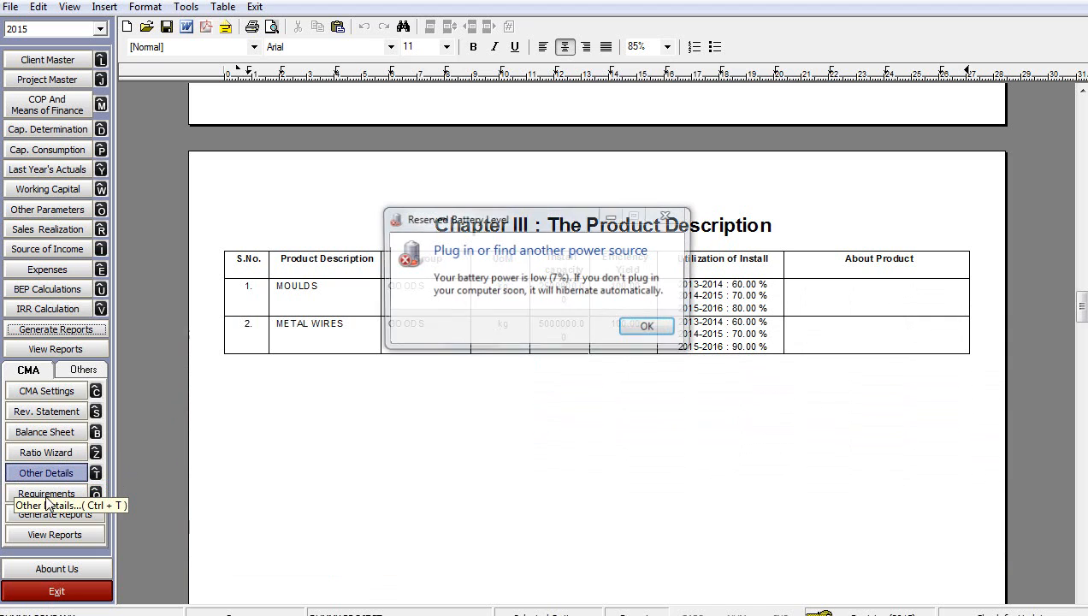
pyautogui.click(630, 326)
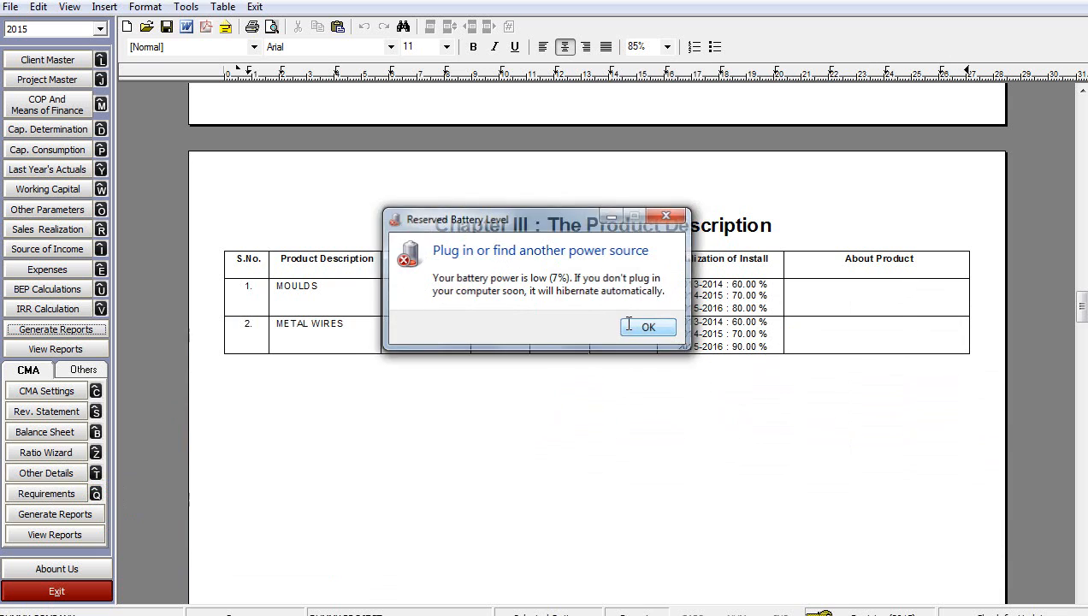
# Generate the CMA reports and close the open Project Theory document
pyautogui.click(63, 514)
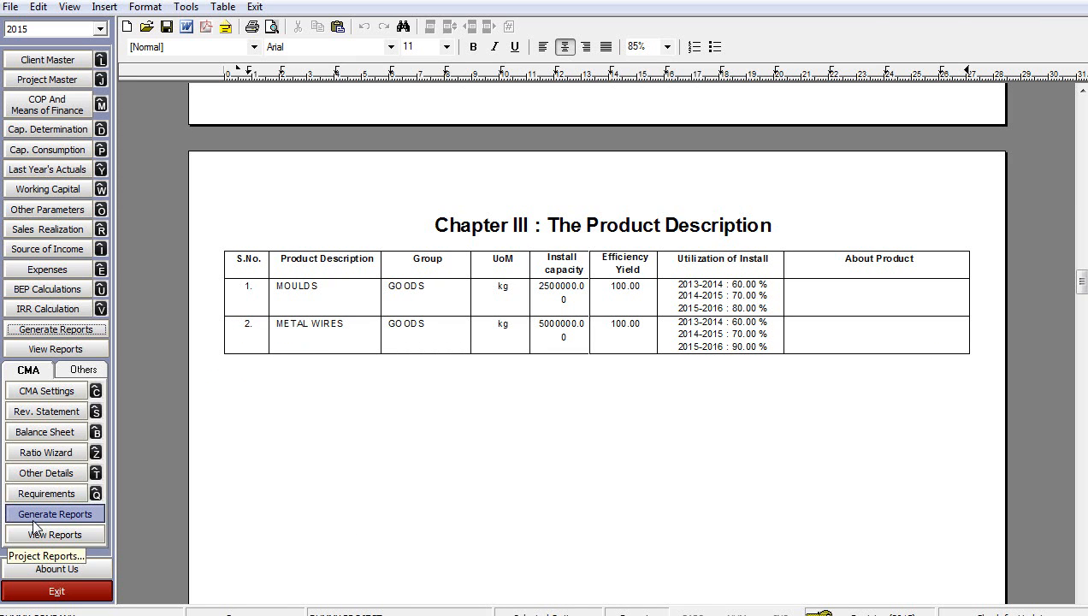
pyautogui.click(34, 515)
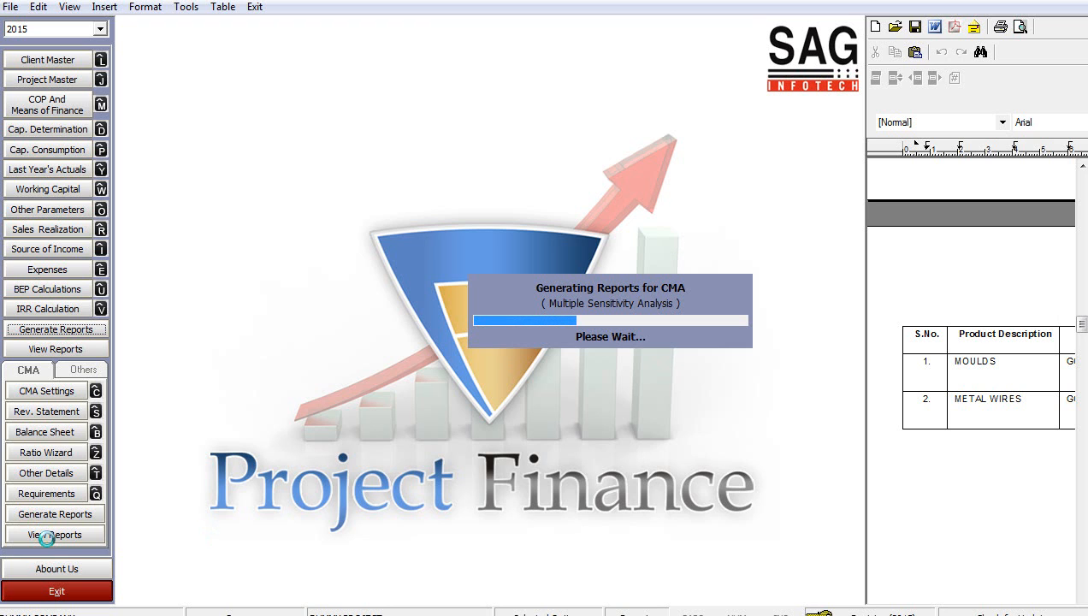
pyautogui.click(55, 534)
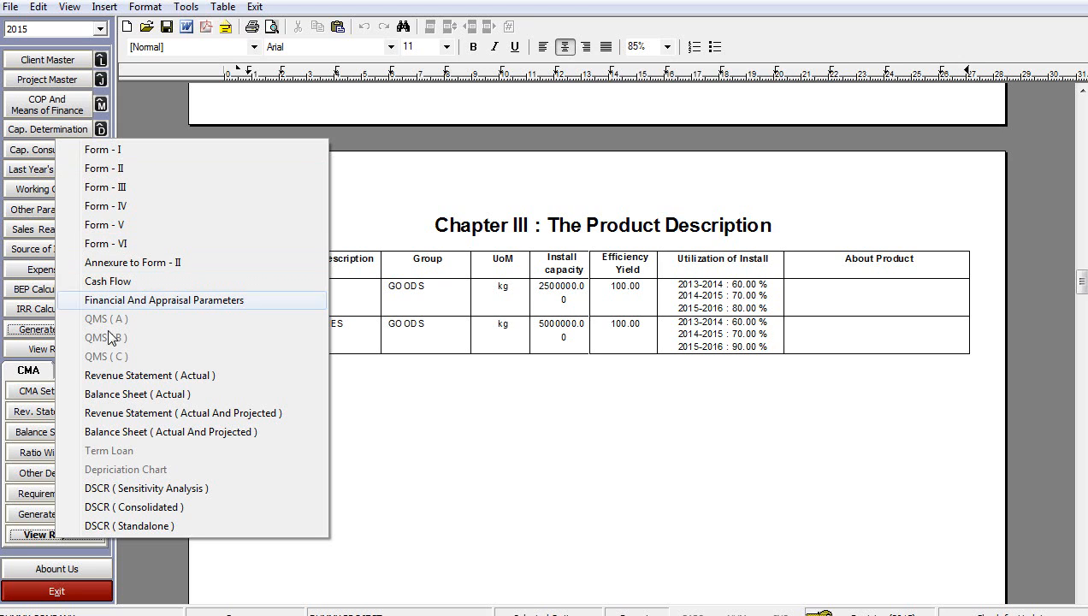
pyautogui.click(104, 396)
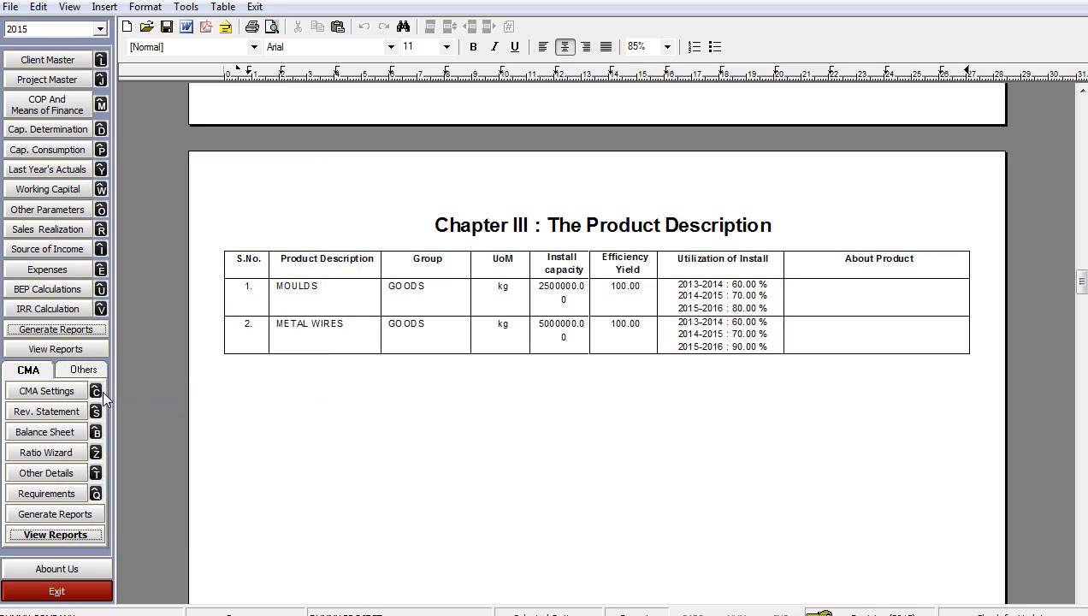
pyautogui.click(255, 8)
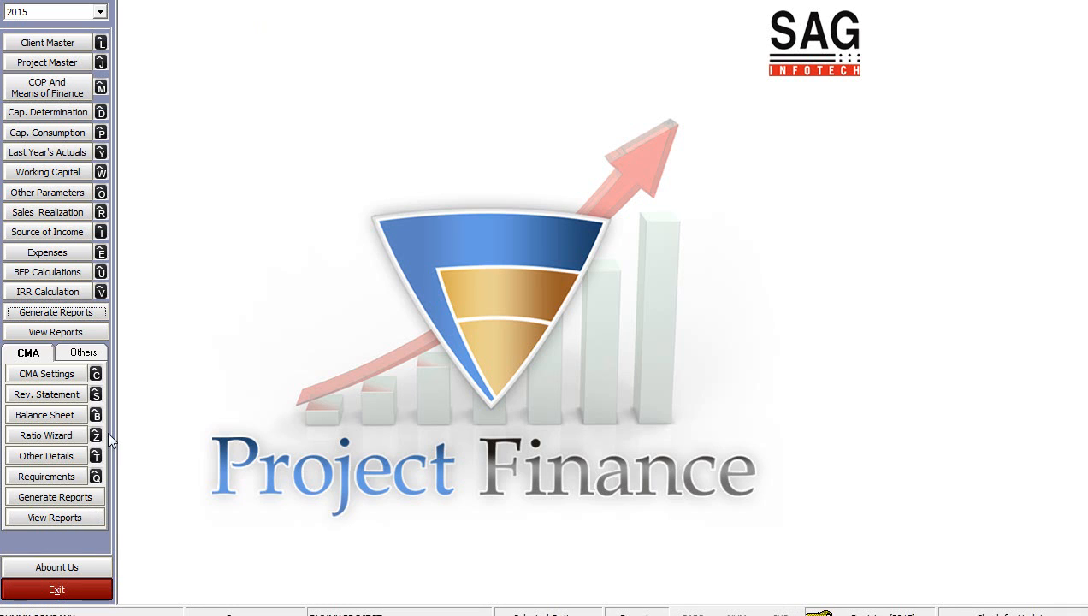
# View the Revenue Statement ( Actual And Projected ) among the CMA reports and close it
pyautogui.click(50, 518)
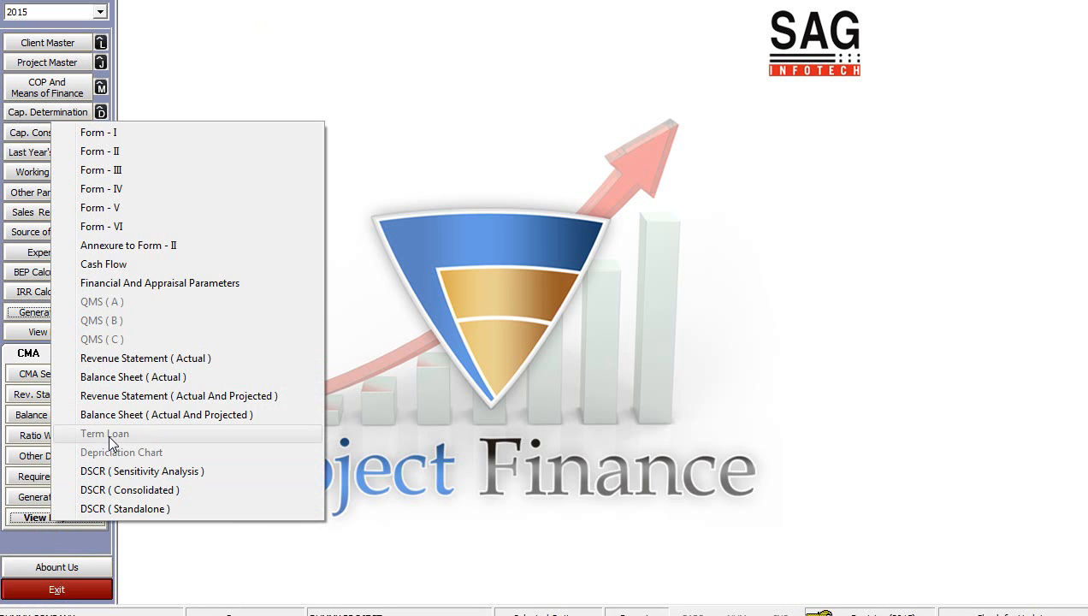
pyautogui.click(133, 399)
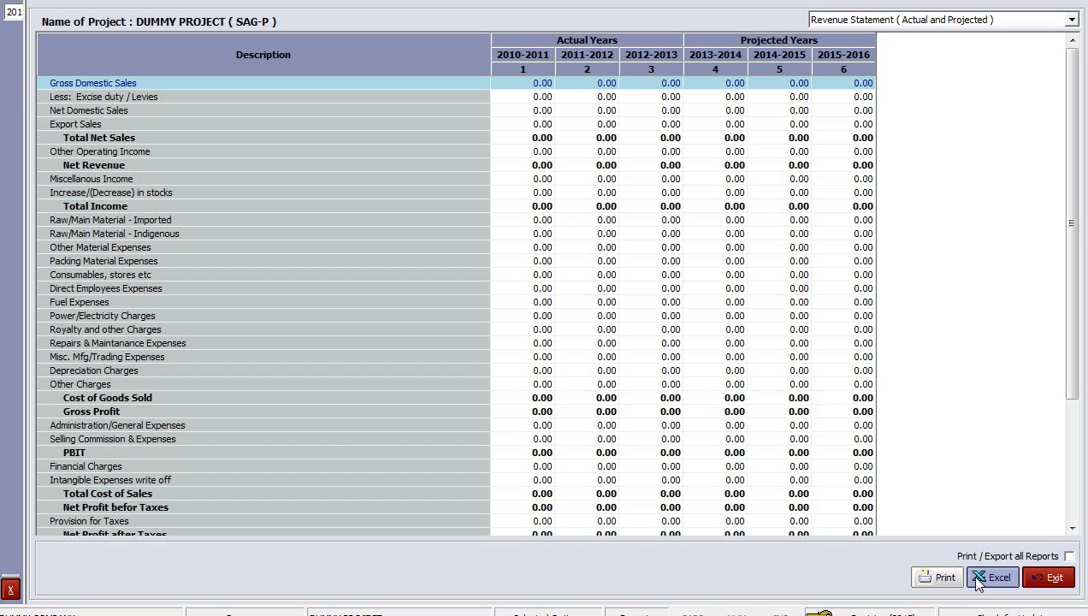
pyautogui.click(1058, 577)
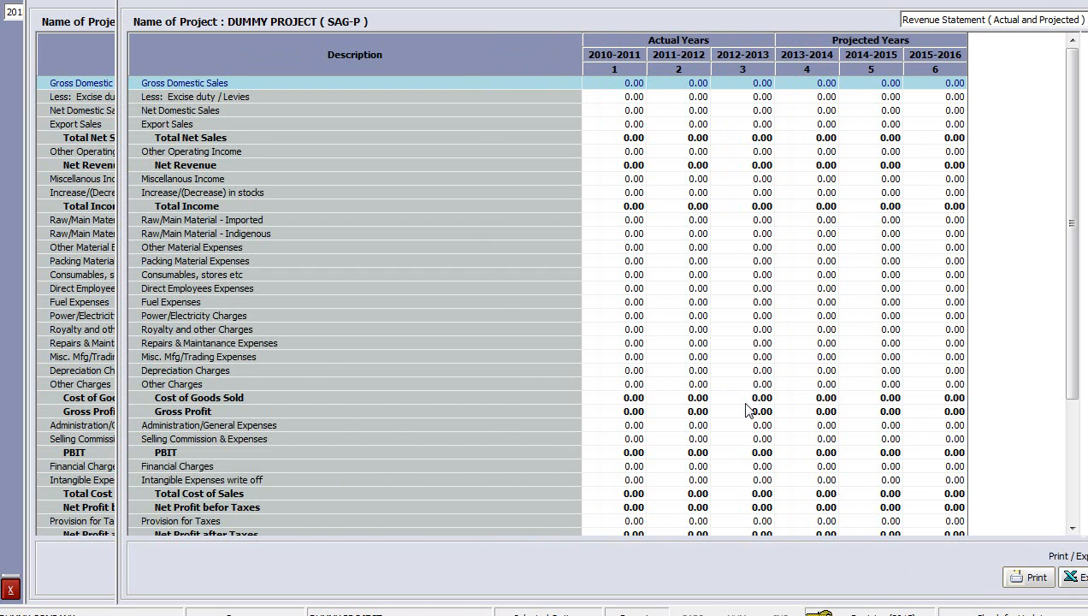